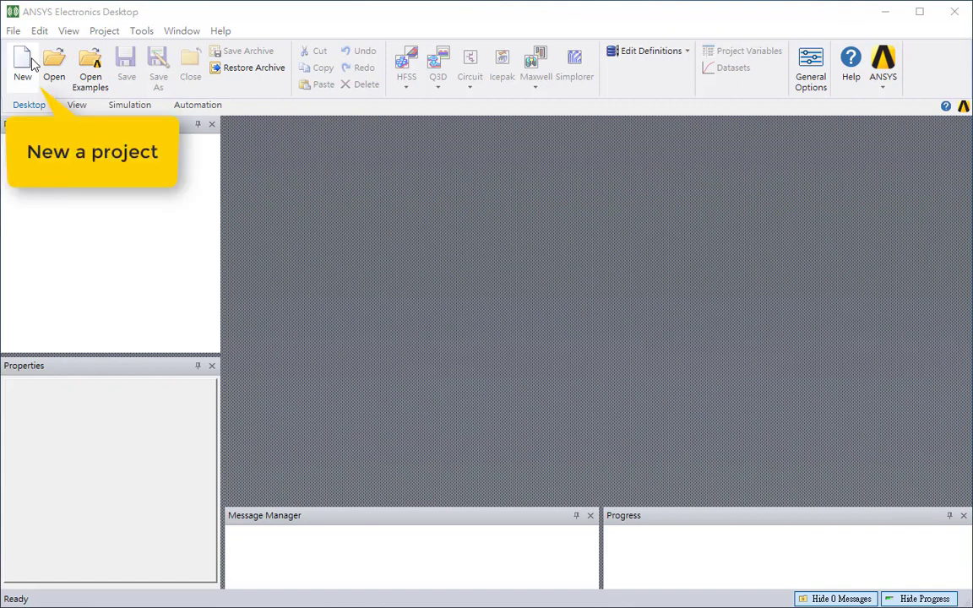
Create a new project with an HFSS design and set its solution type to Terminal
click(23, 64)
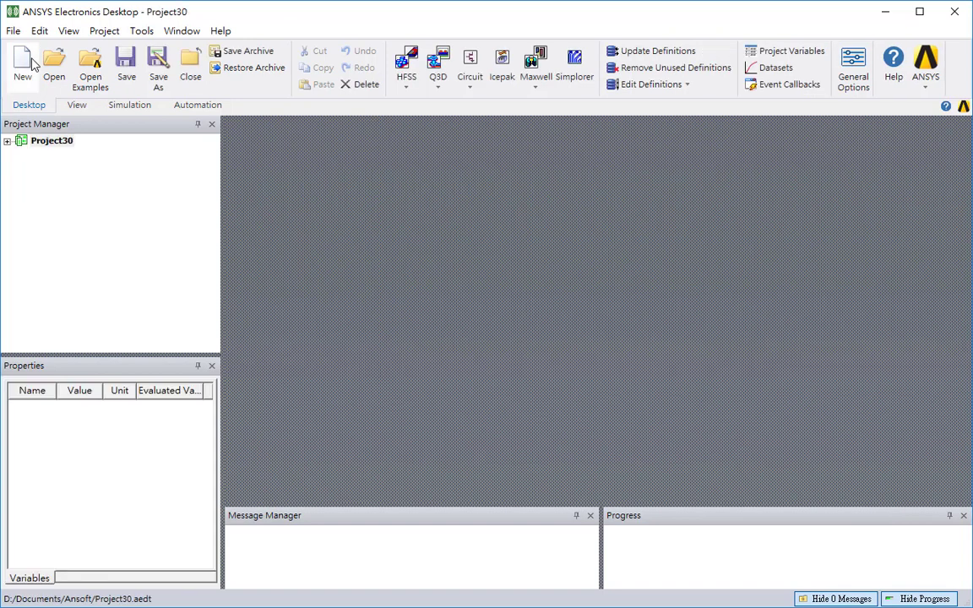
click(402, 66)
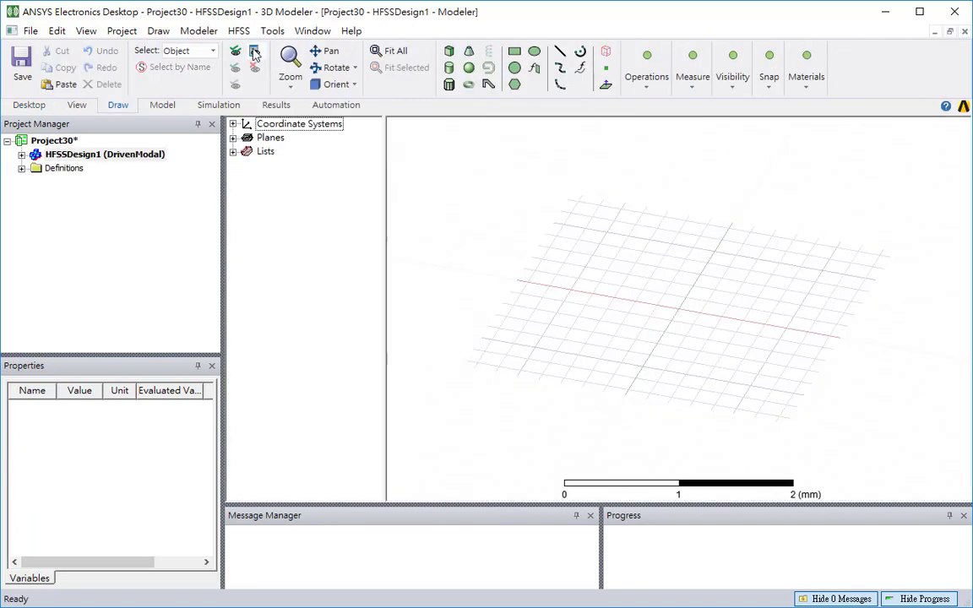
click(239, 30)
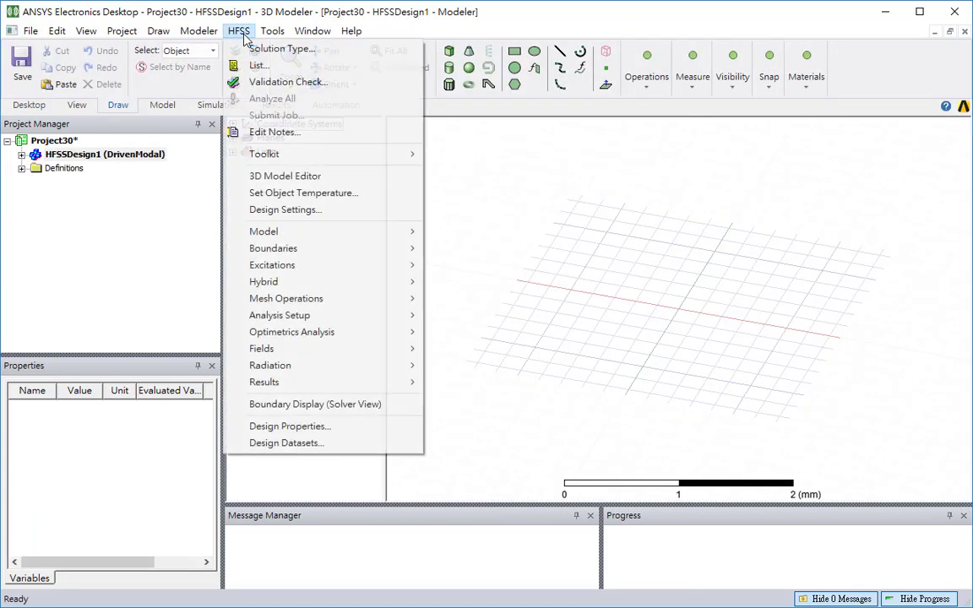
click(253, 52)
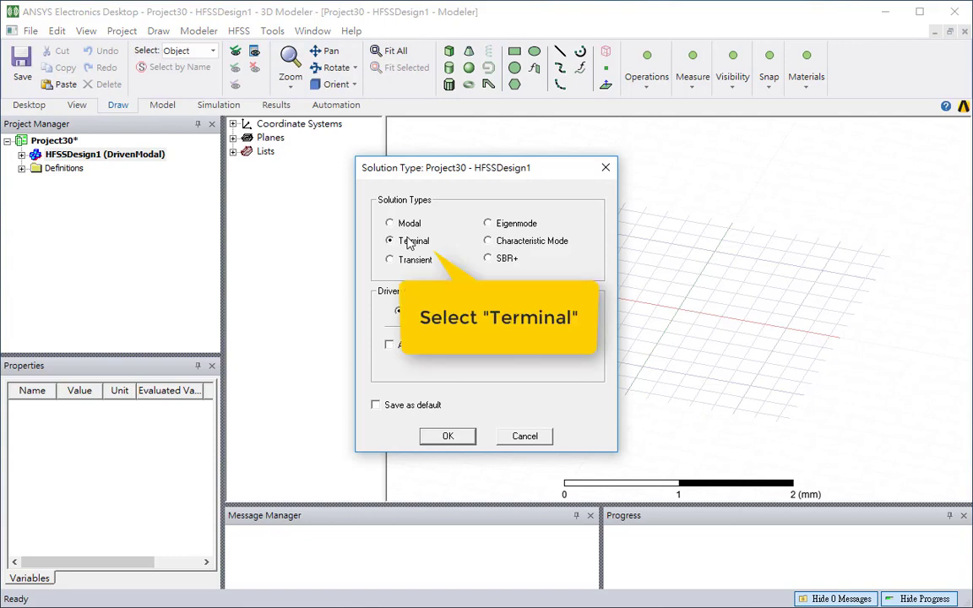
click(457, 437)
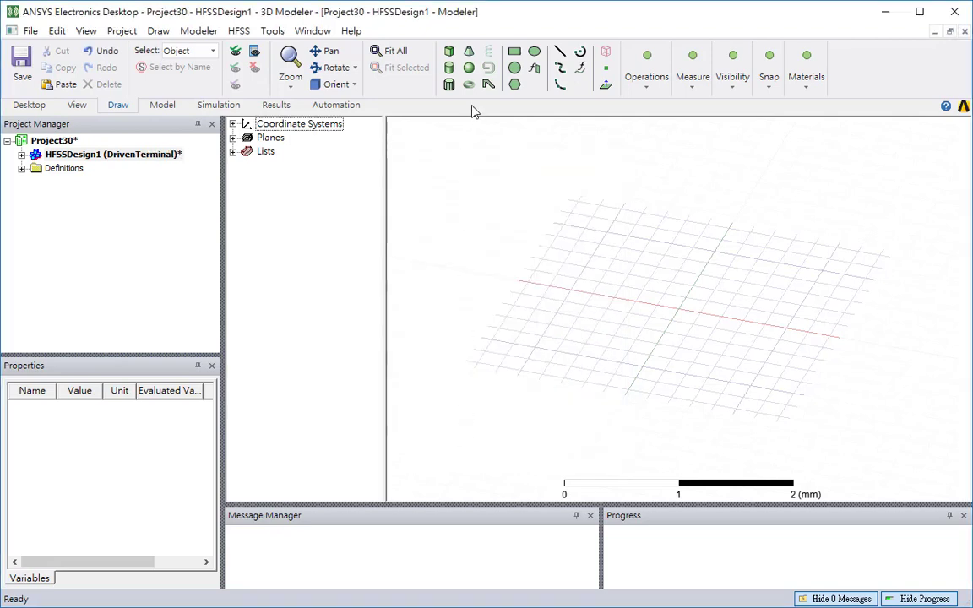
Draw a circle of 1 mm radius centred at the origin and thicken it by 1 mm on both sides into a cylinder
click(514, 68)
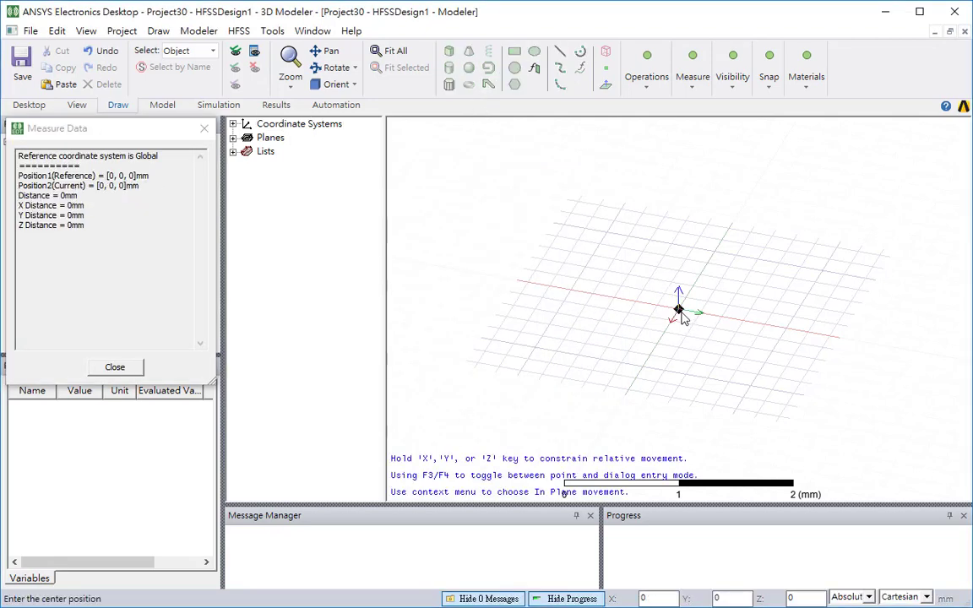
click(676, 316)
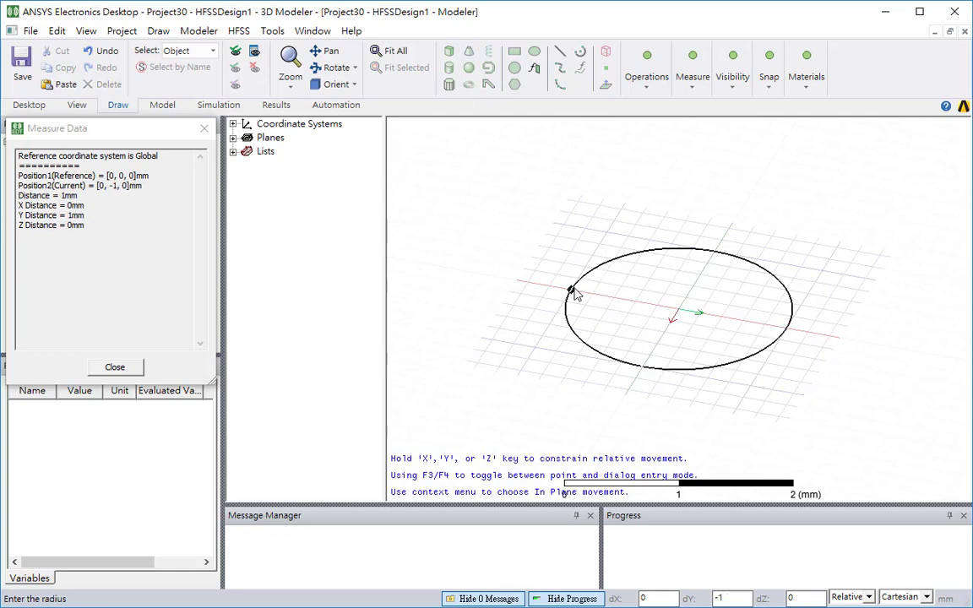
click(569, 291)
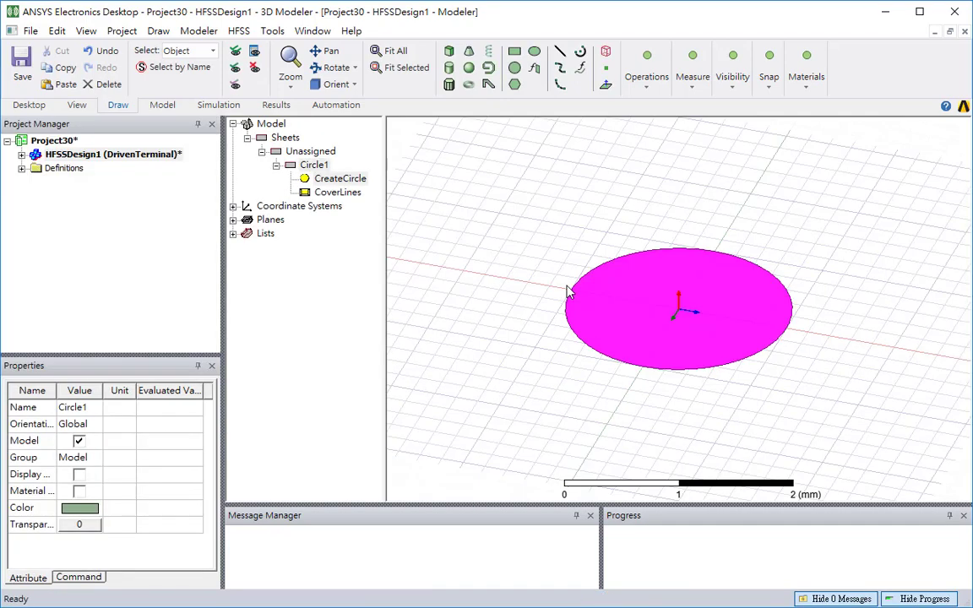
click(647, 78)
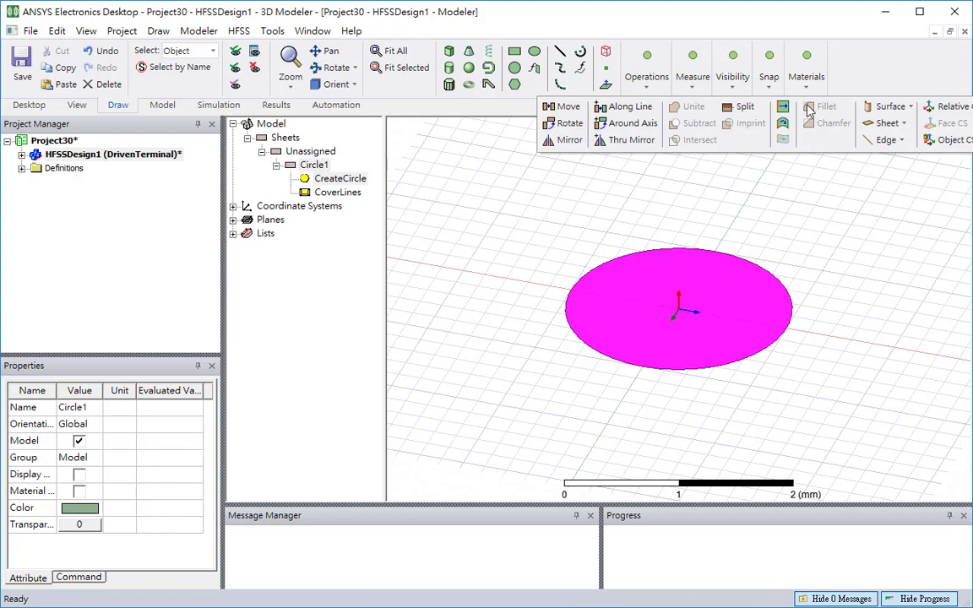
click(888, 123)
click(897, 202)
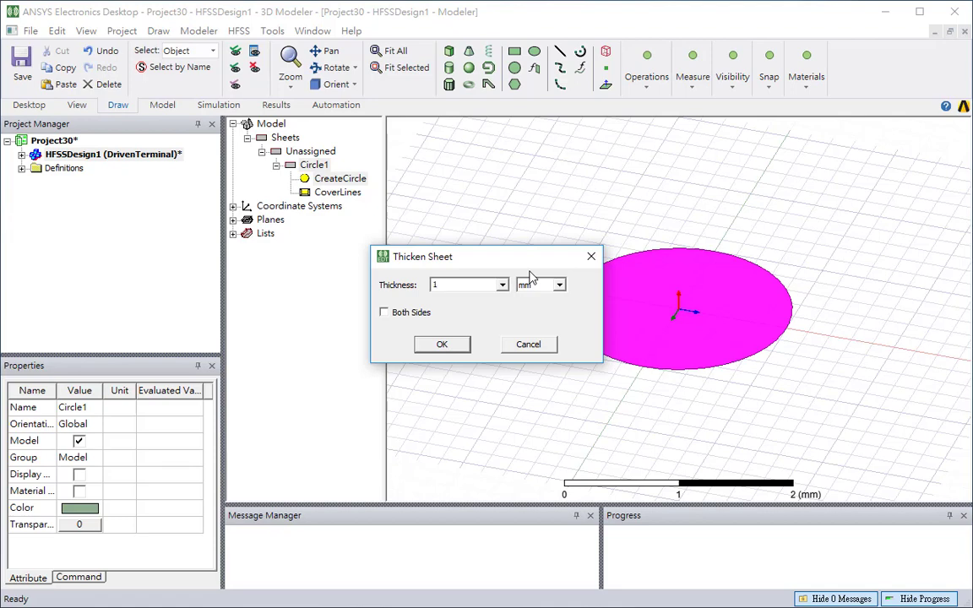
click(412, 314)
click(442, 345)
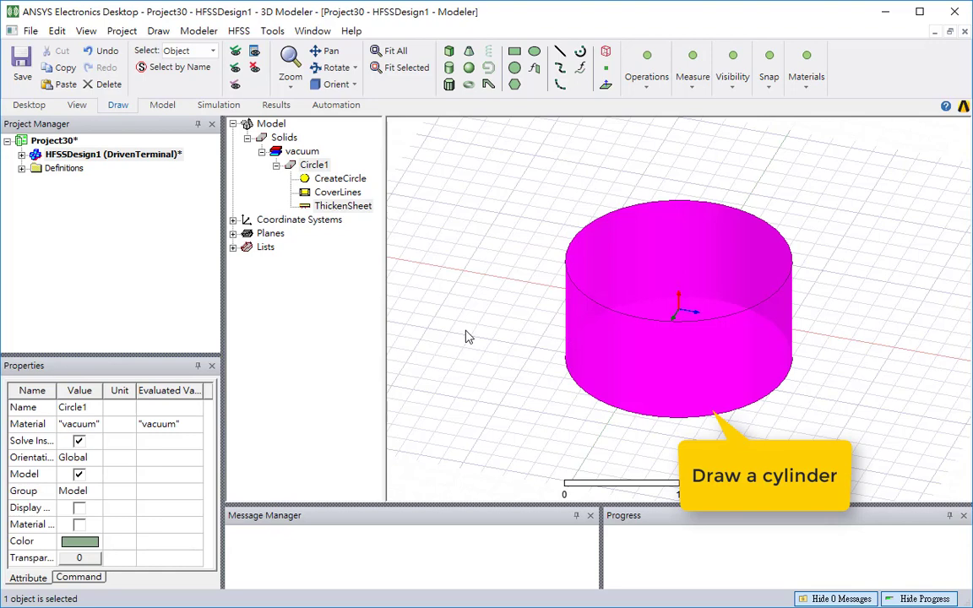
Create sheet objects from the upper and lower circular faces of the cylinder, using face selection
scroll(524, 311, down, 4)
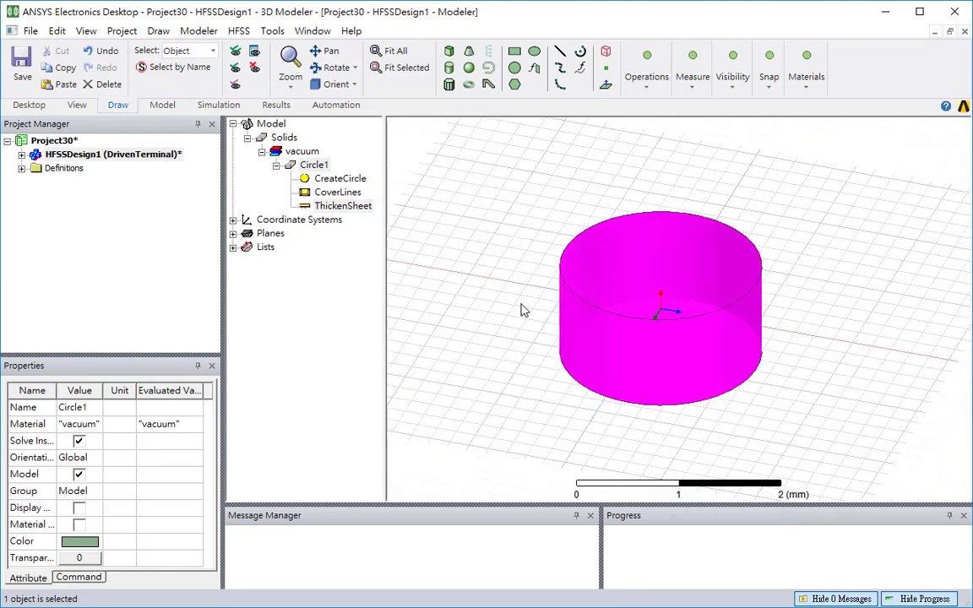
click(594, 238)
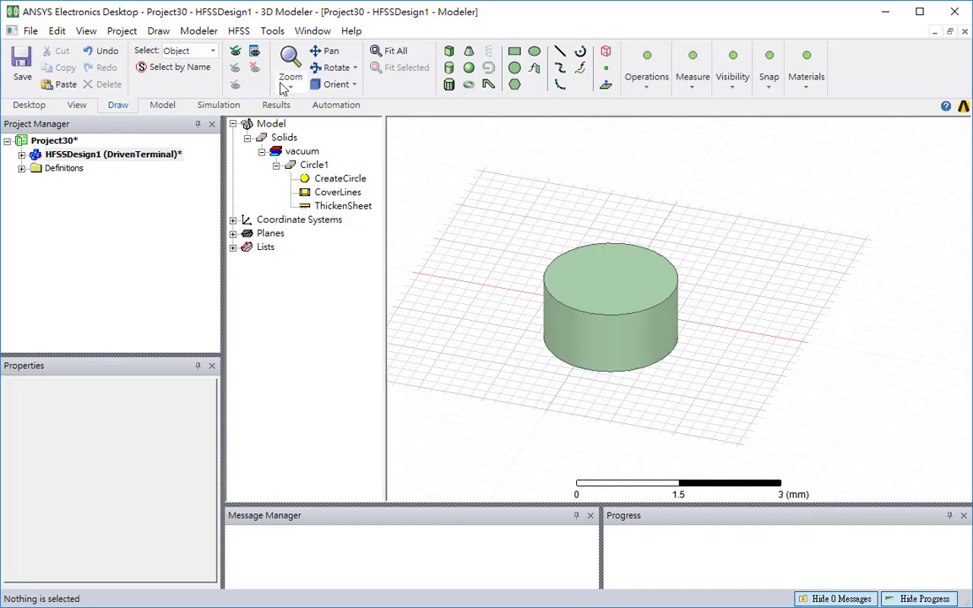
click(212, 51)
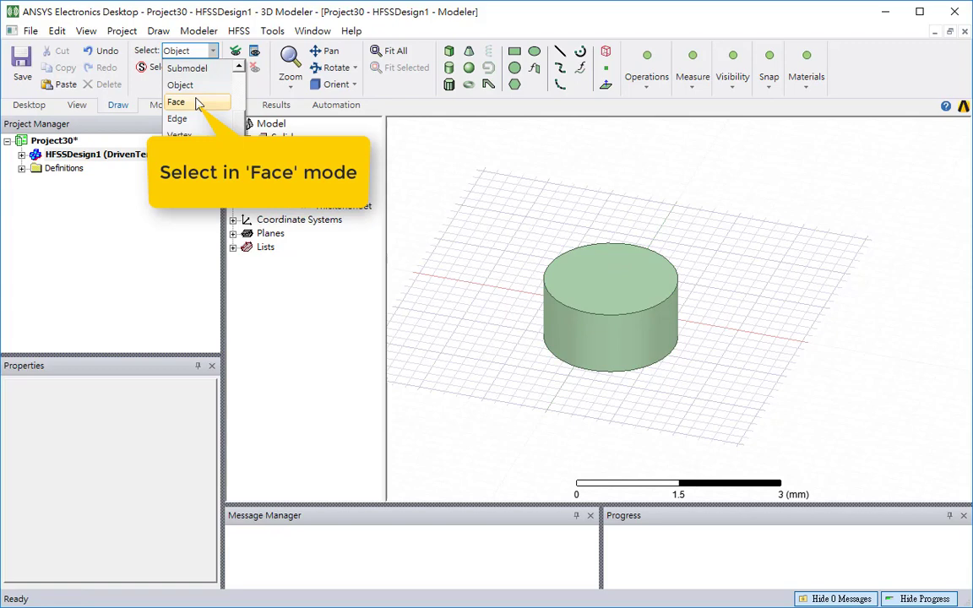
click(197, 102)
click(556, 251)
alt+drag(556, 252, 617, 324)
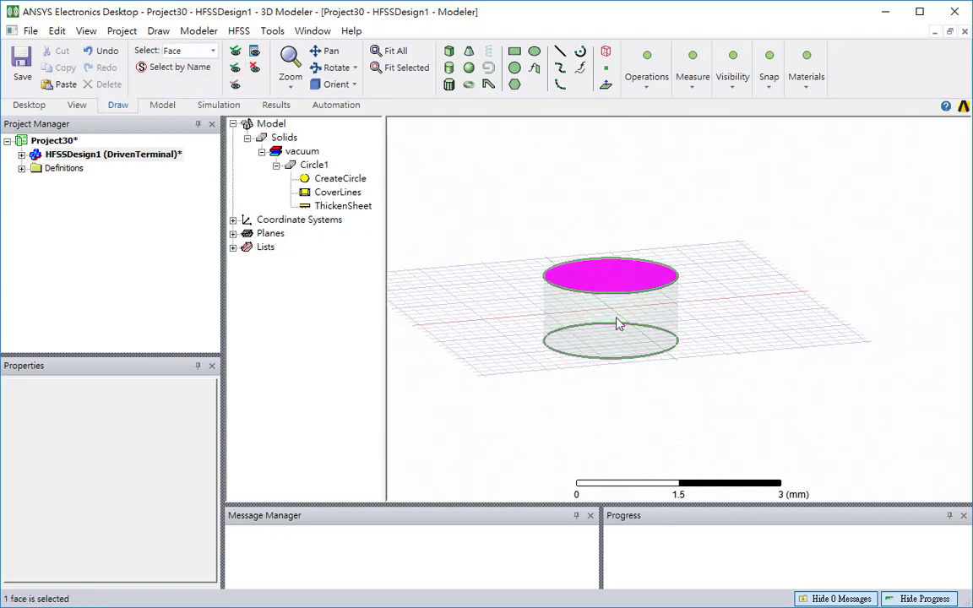
ctrl+click(617, 341)
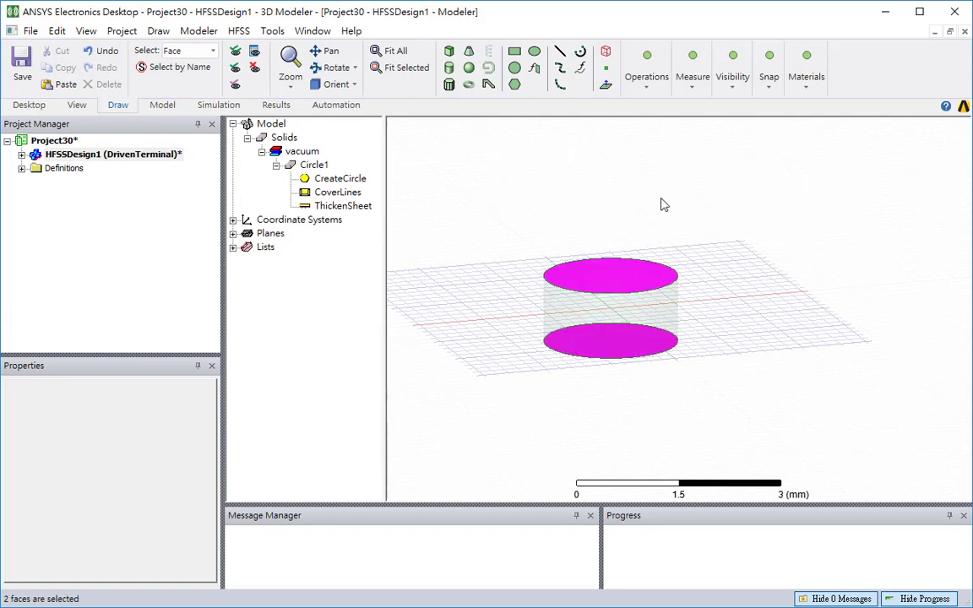
click(647, 67)
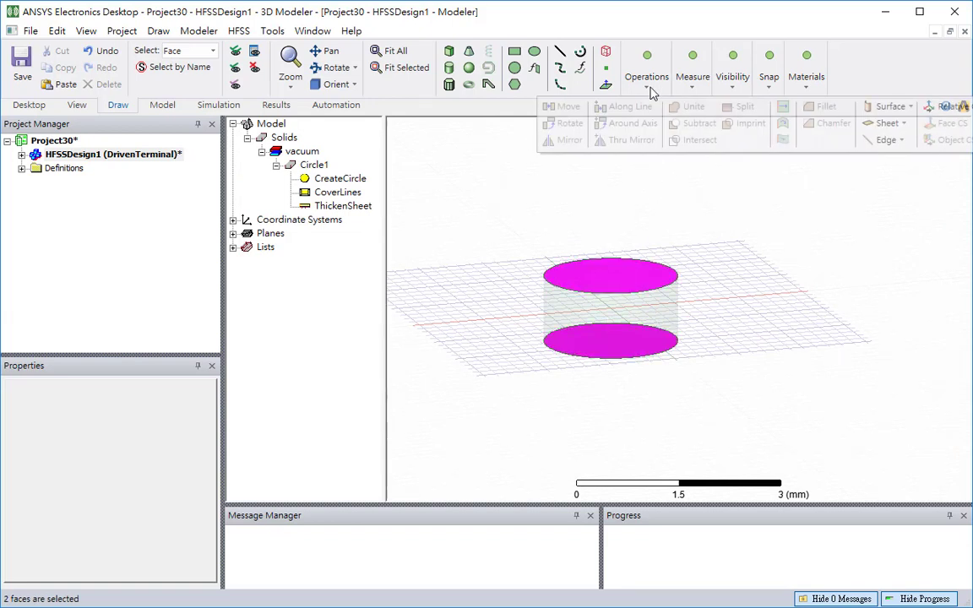
click(891, 110)
click(829, 254)
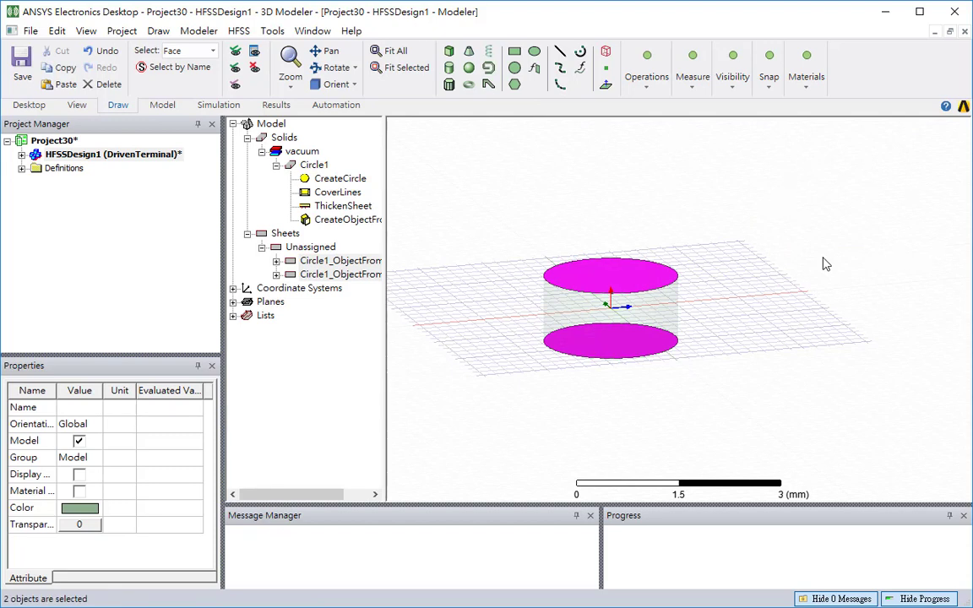
Thicken both circular sheets by 50 mm with the Both Sides option off
click(642, 89)
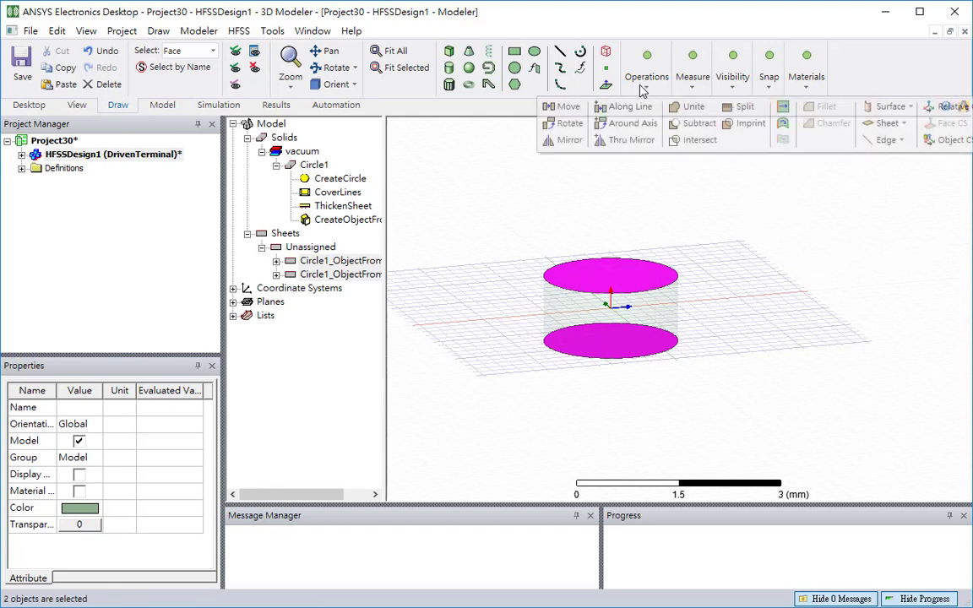
click(889, 124)
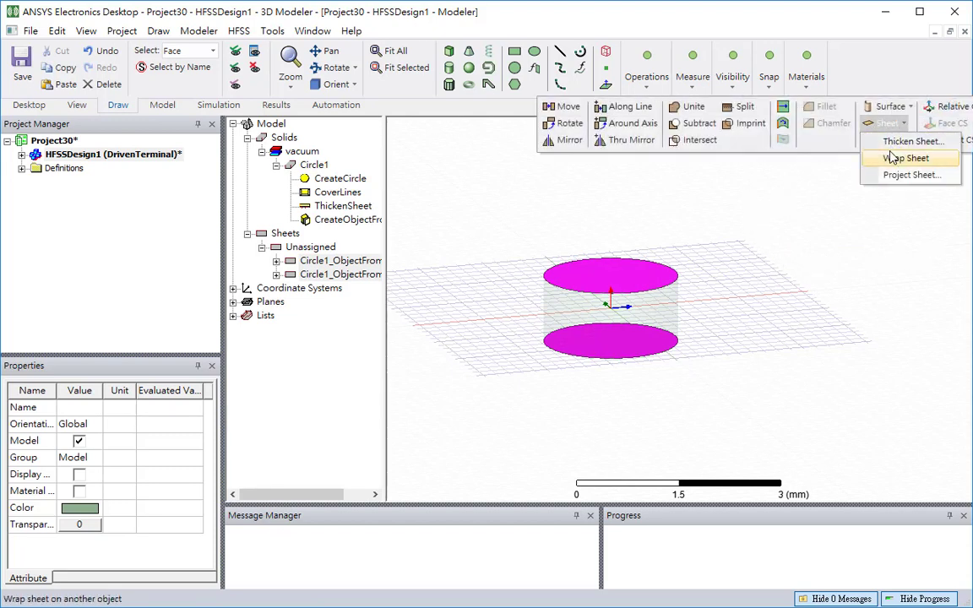
click(911, 141)
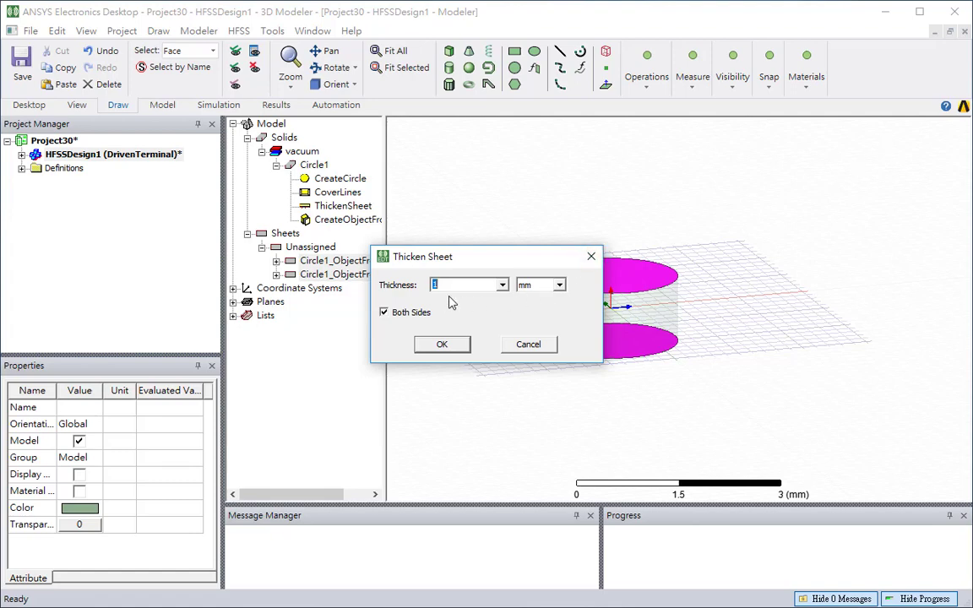
text(50)
click(383, 312)
click(440, 344)
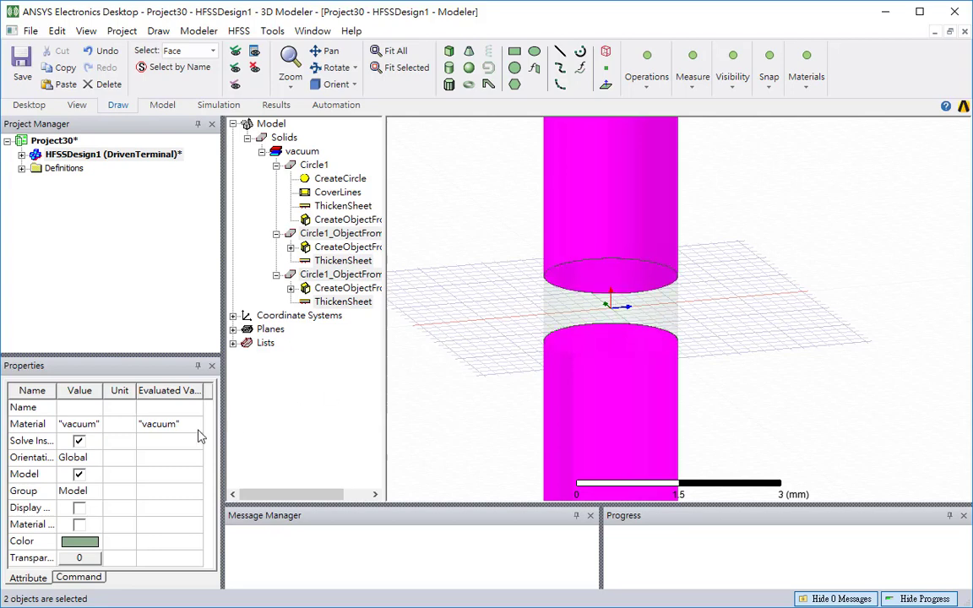
Assign the material copper to the two long cylinders
click(91, 424)
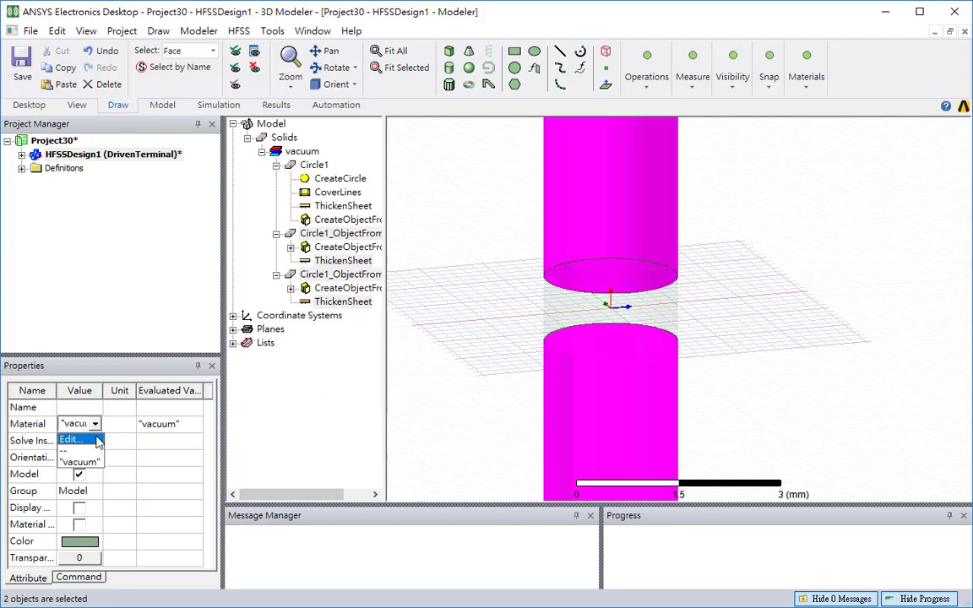
click(99, 441)
text(copper)
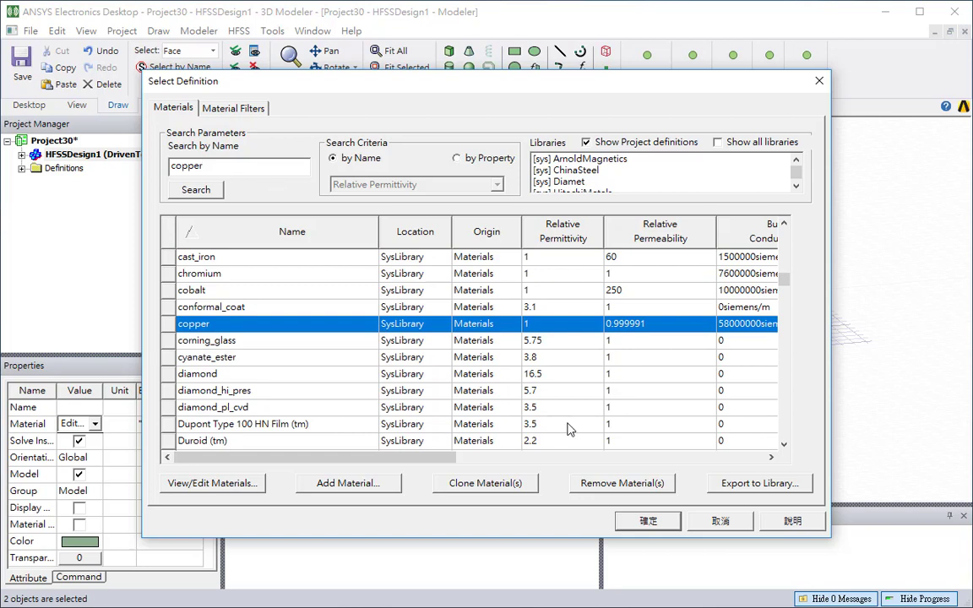
click(646, 521)
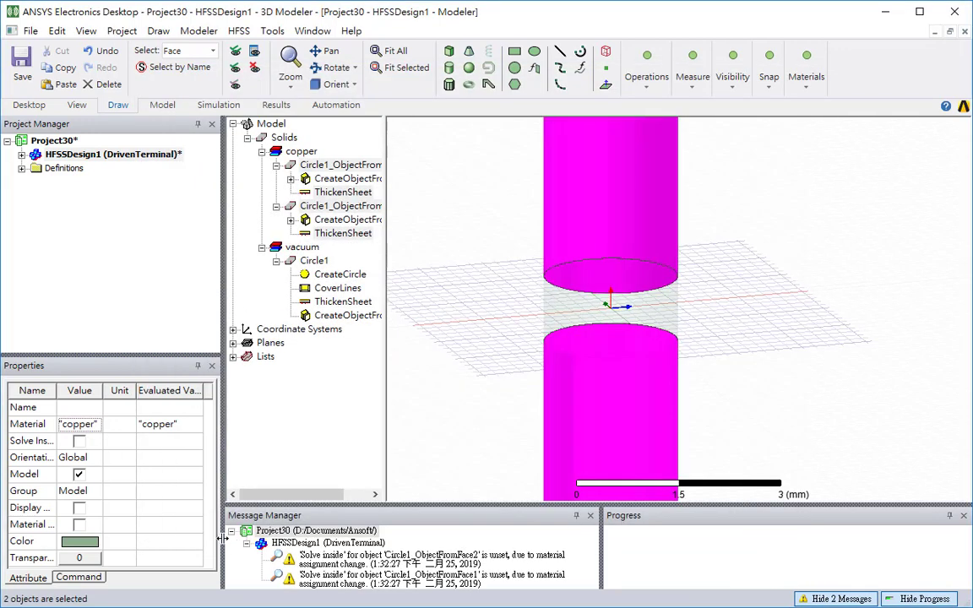
Colour the two copper cylinders orange (red 255, green 128, blue 64) and deselect them
click(79, 542)
click(351, 260)
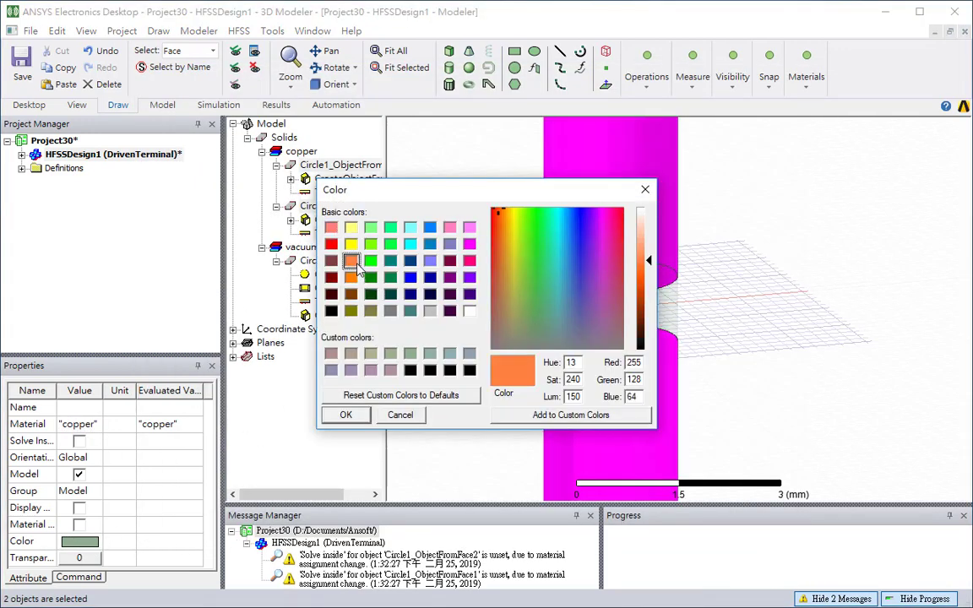
click(346, 415)
click(492, 343)
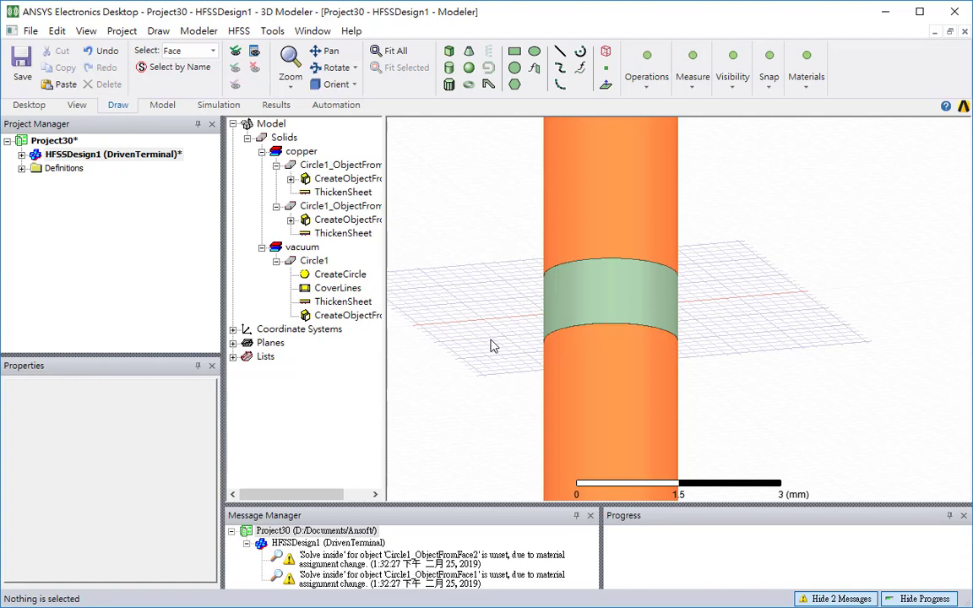
Hide the short vacuum cylinder between the two copper cylinders
click(592, 304)
click(254, 69)
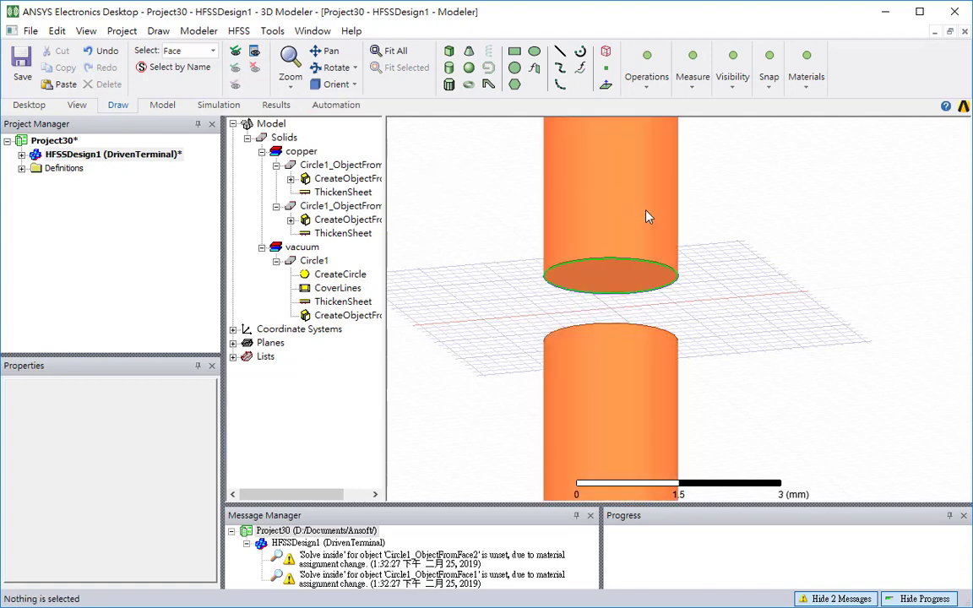
alt+drag(647, 215, 601, 315)
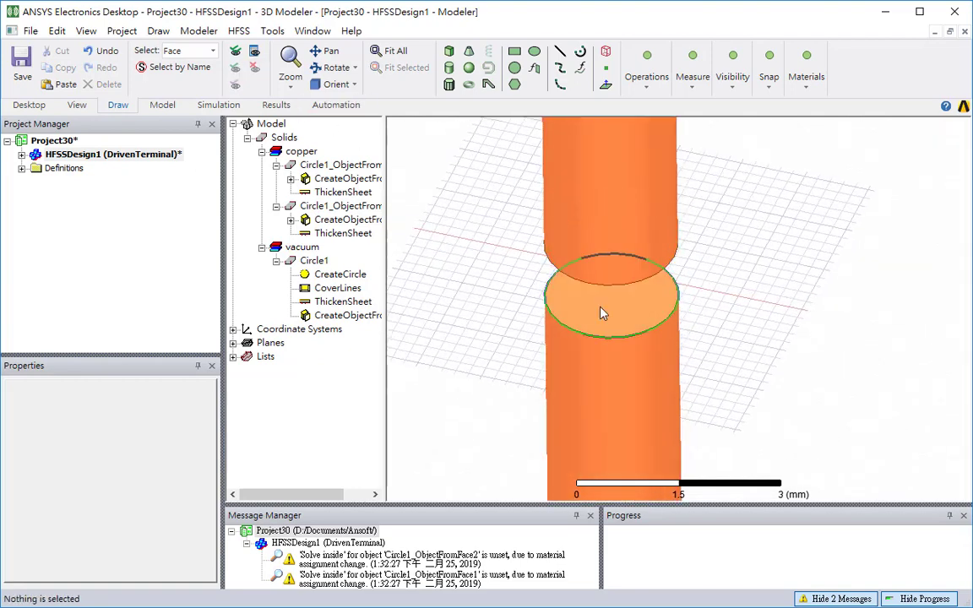
On the YZ plane, draw a 2 mm by 1 mm rectangle spanning the gap from (0, -1, 0.5) to (0, 1, -0.5) mm
click(733, 67)
click(761, 125)
click(744, 149)
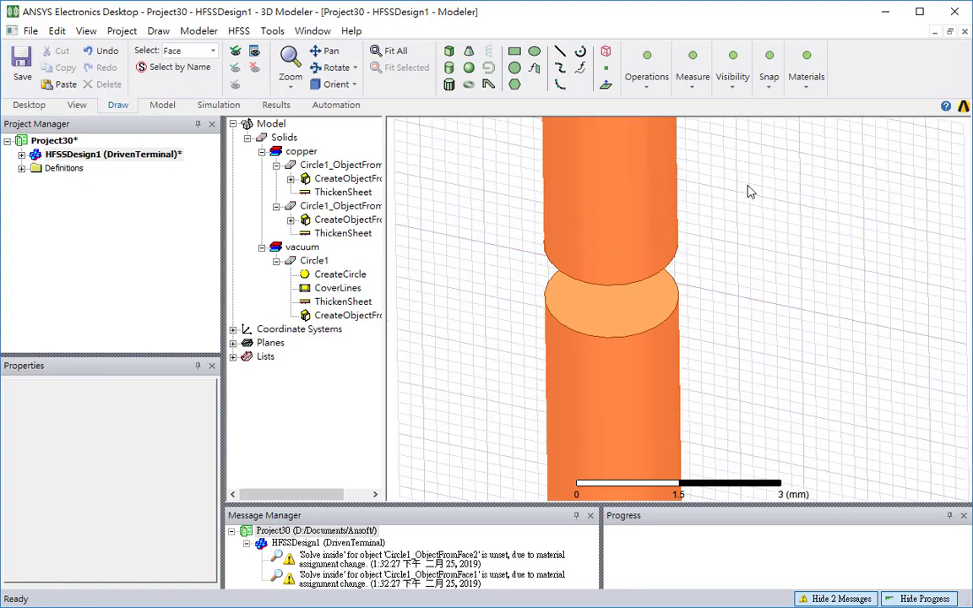
alt+drag(731, 235, 746, 190)
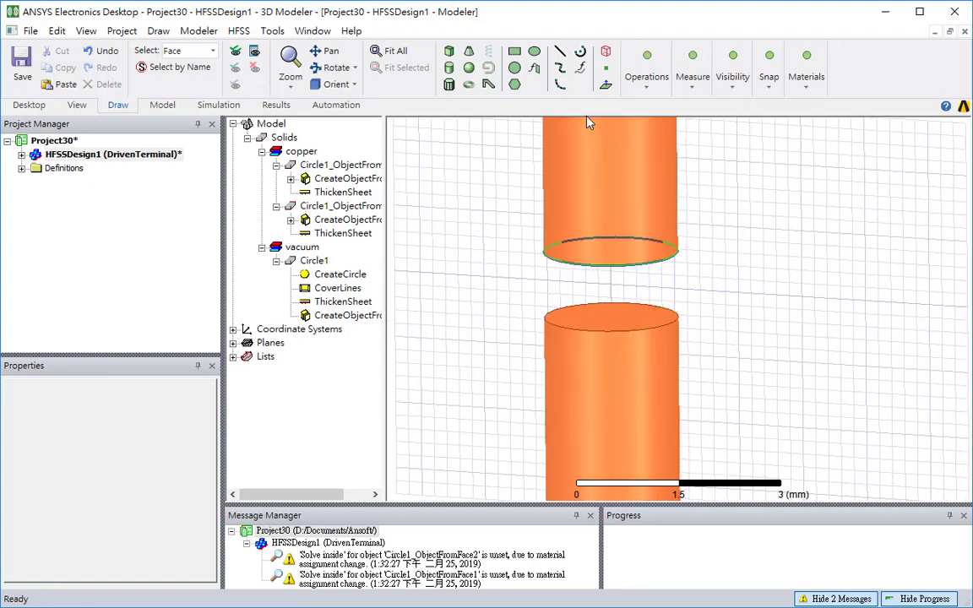
mouse_move(578, 180)
alt+mouse_down()
mouse_move(582, 159)
mouse_move(582, 200)
mouse_move(543, 276)
alt+mouse_up()
click(549, 272)
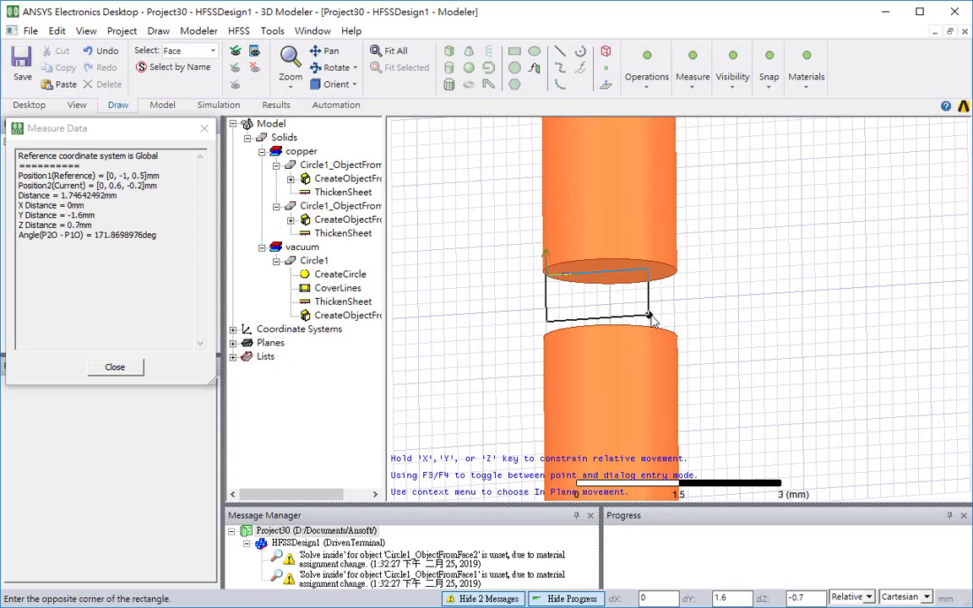
alt+drag(647, 320, 670, 339)
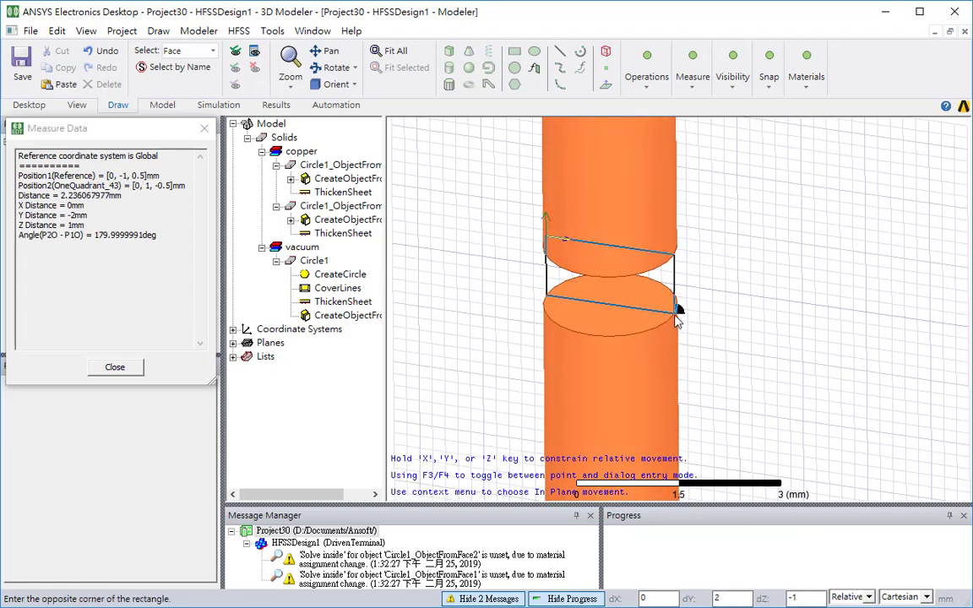
click(678, 315)
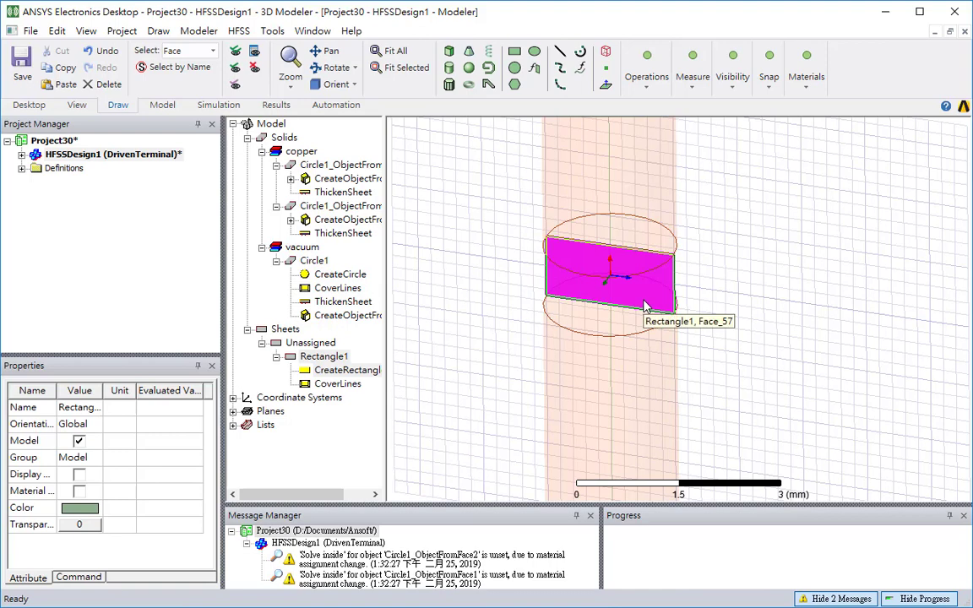
Assign a lumped port to the rectangle in the gap, using the lower cylinder Circle1_ObjectFromFace2 as the reference conductor
right_click(645, 306)
mouse_move(689, 173)
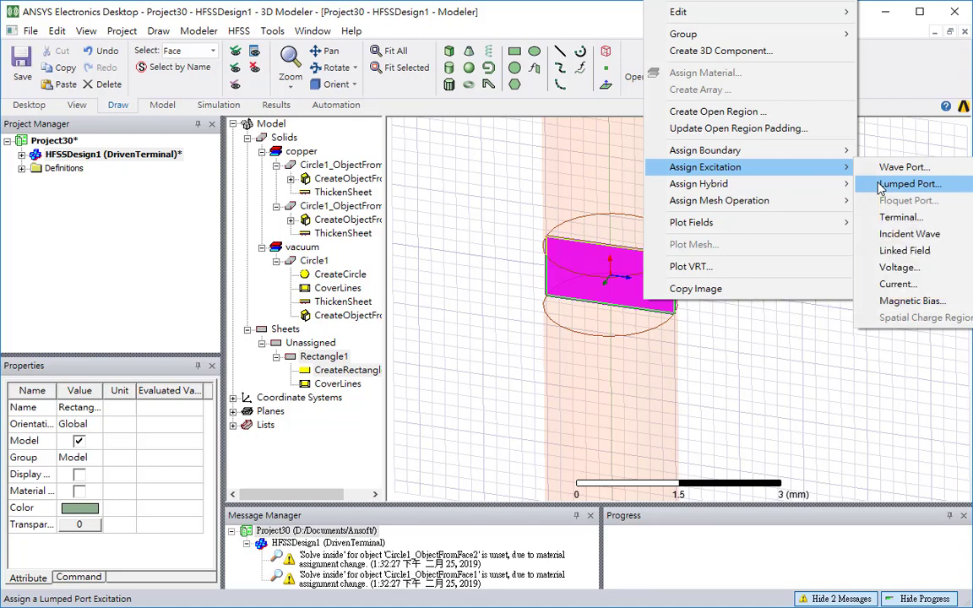
click(904, 185)
click(551, 276)
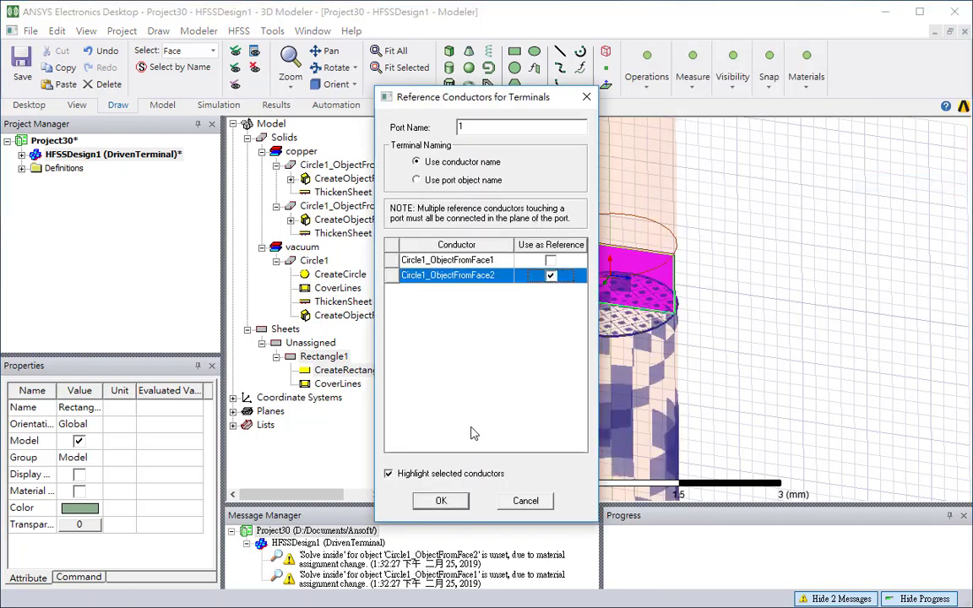
click(441, 500)
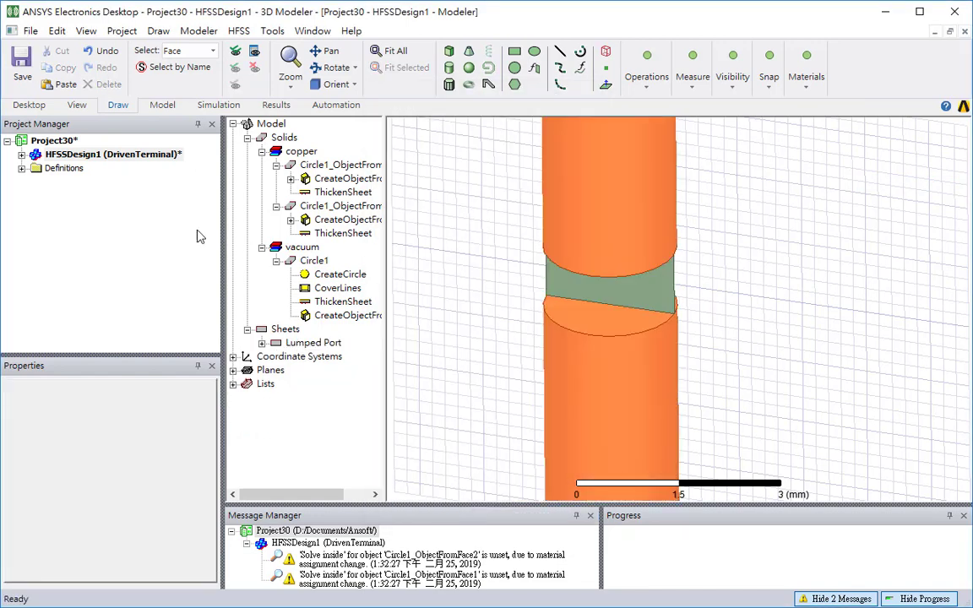
Create an open region around the model with a Radiation boundary for an operating frequency of 1 GHz
scroll(404, 335, down, 1)
key(ctrl+d)
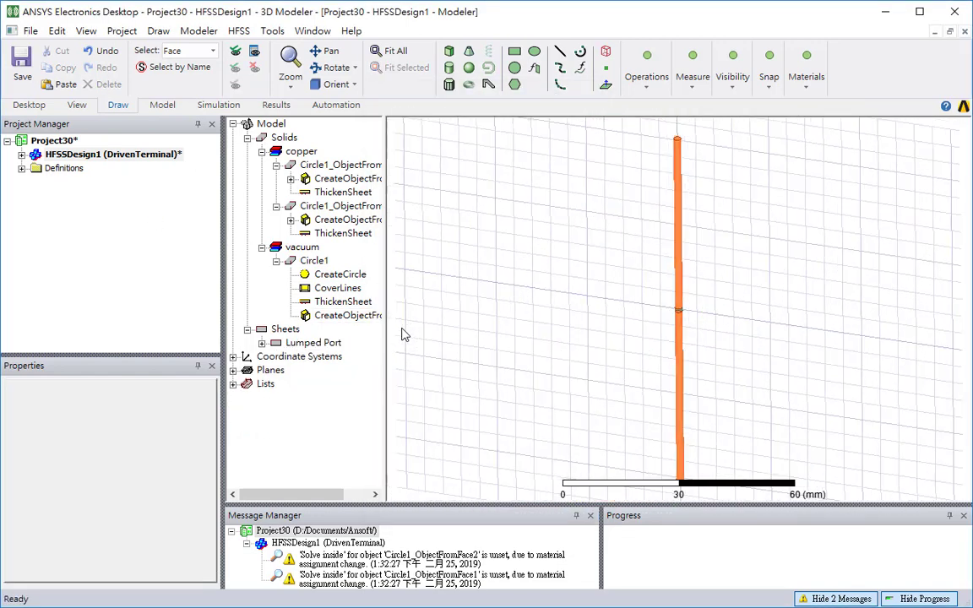
click(21, 154)
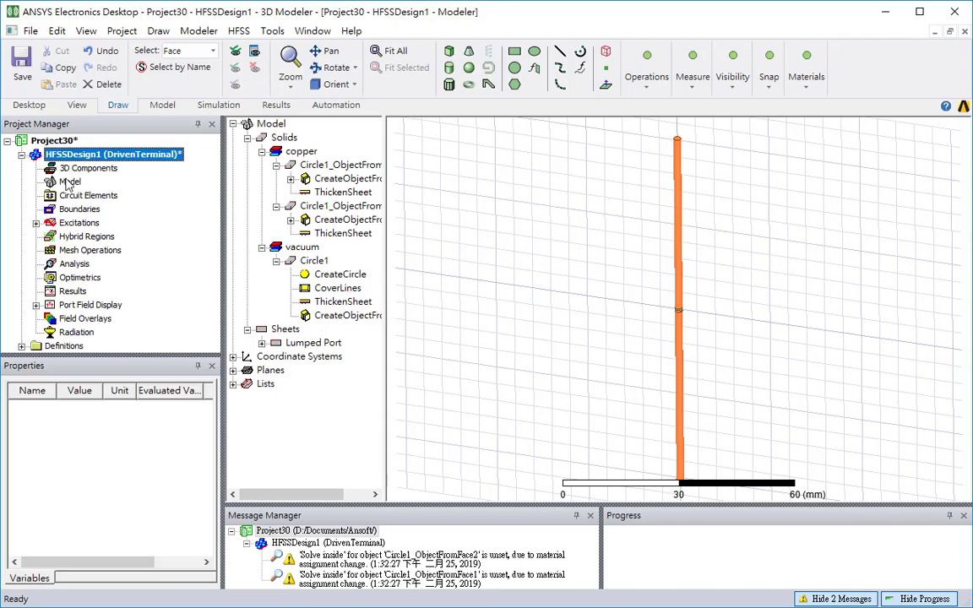
right_click(70, 182)
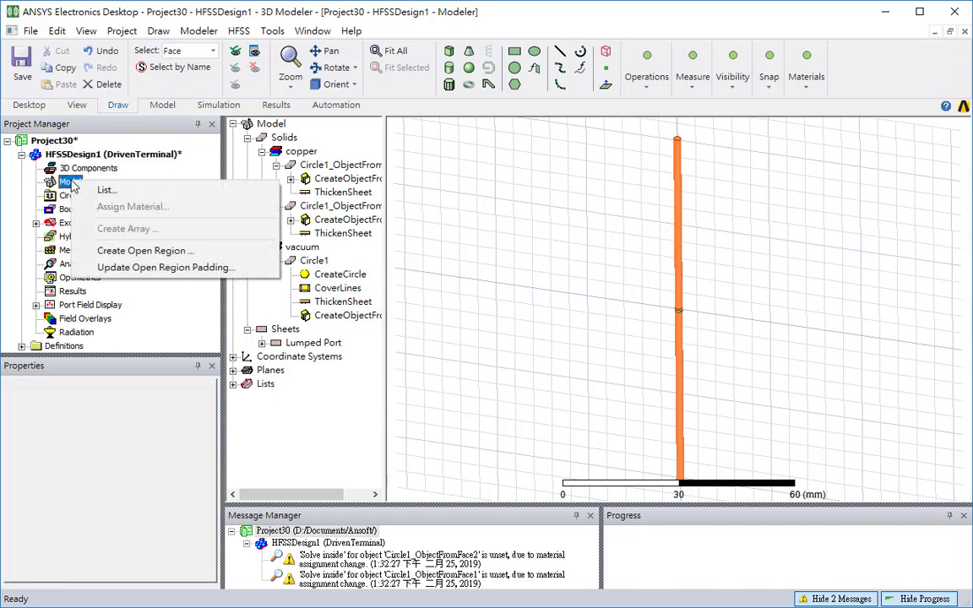
click(143, 251)
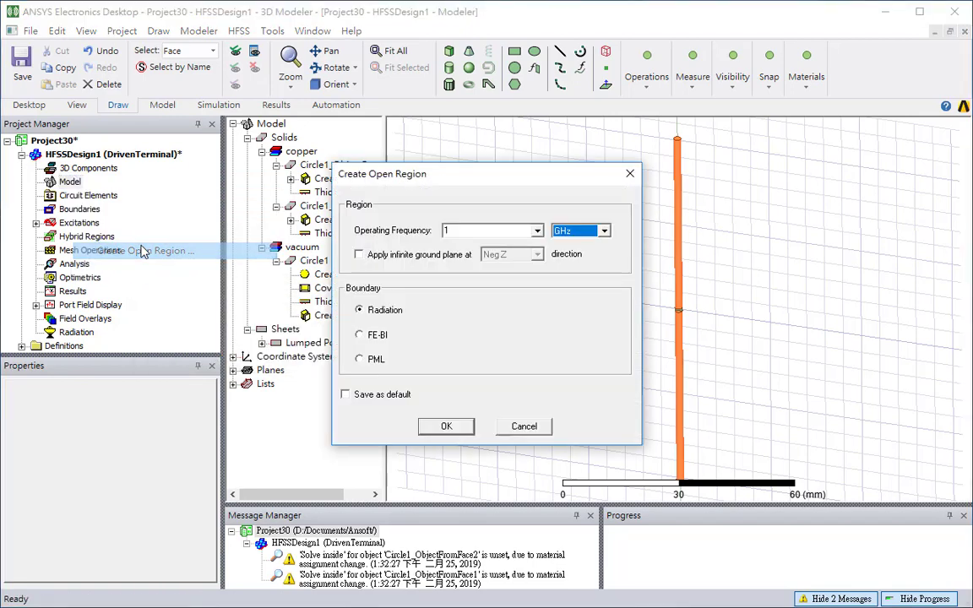
click(446, 425)
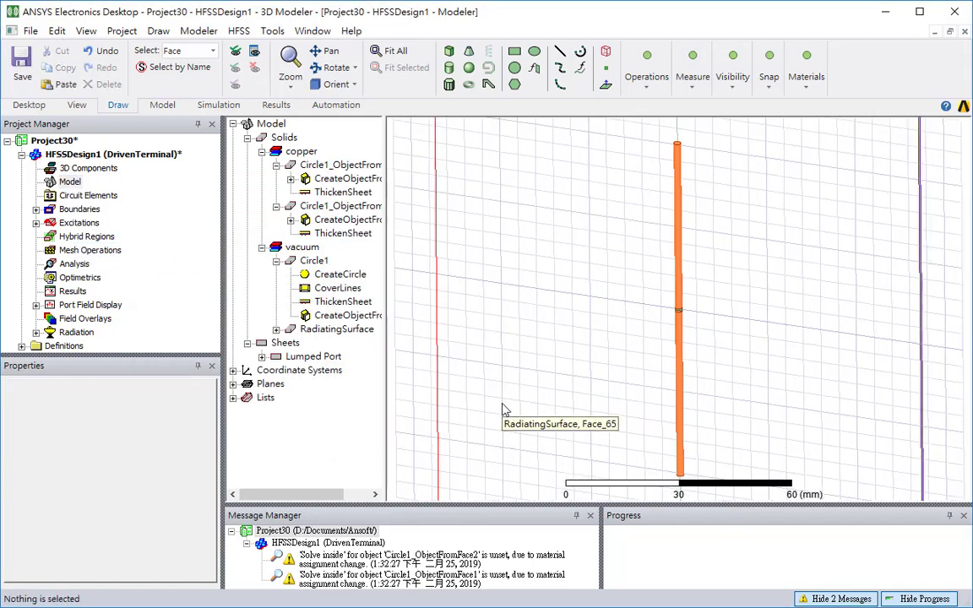
key(ctrl+d)
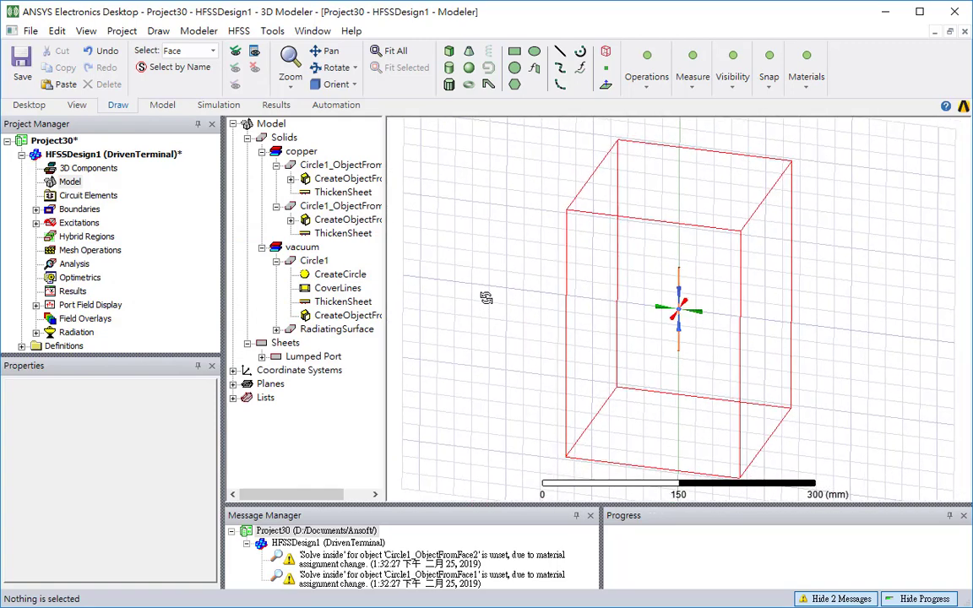
Switch the drawing plane of the grid to XY
click(737, 87)
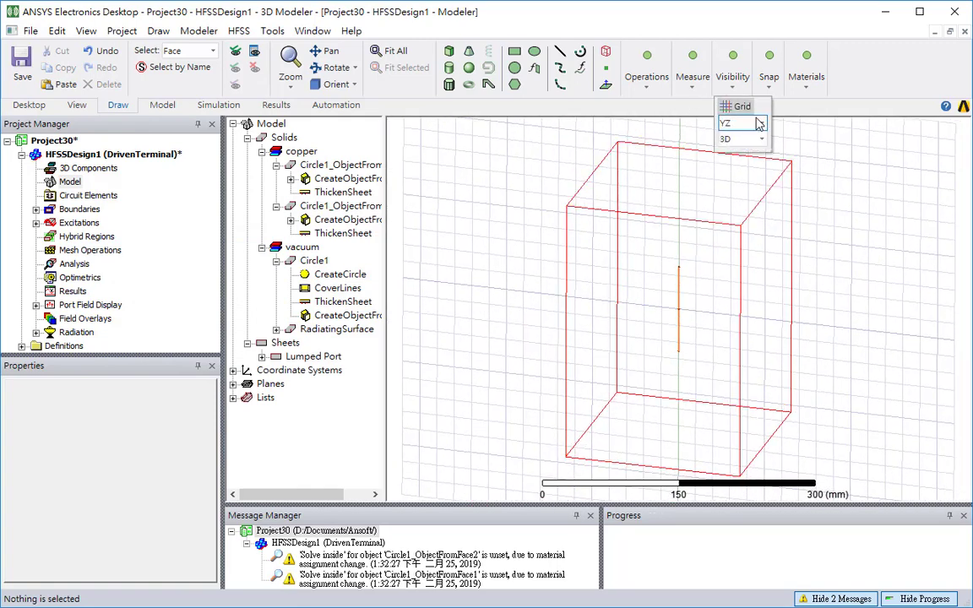
click(758, 123)
click(758, 144)
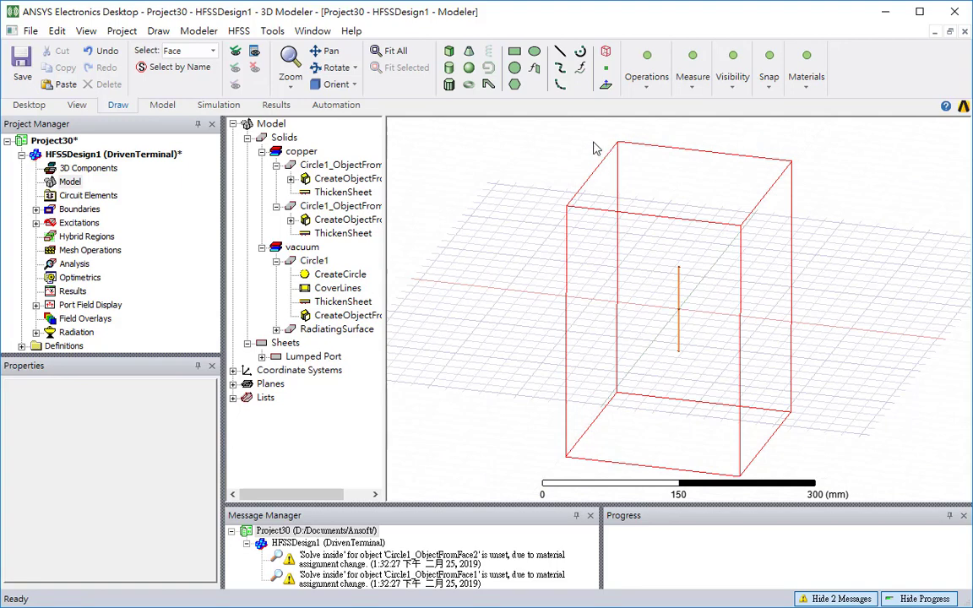
Add a broadband solution setup with a low frequency of 0.1 GHz and a high frequency of 2 GHz
right_click(86, 264)
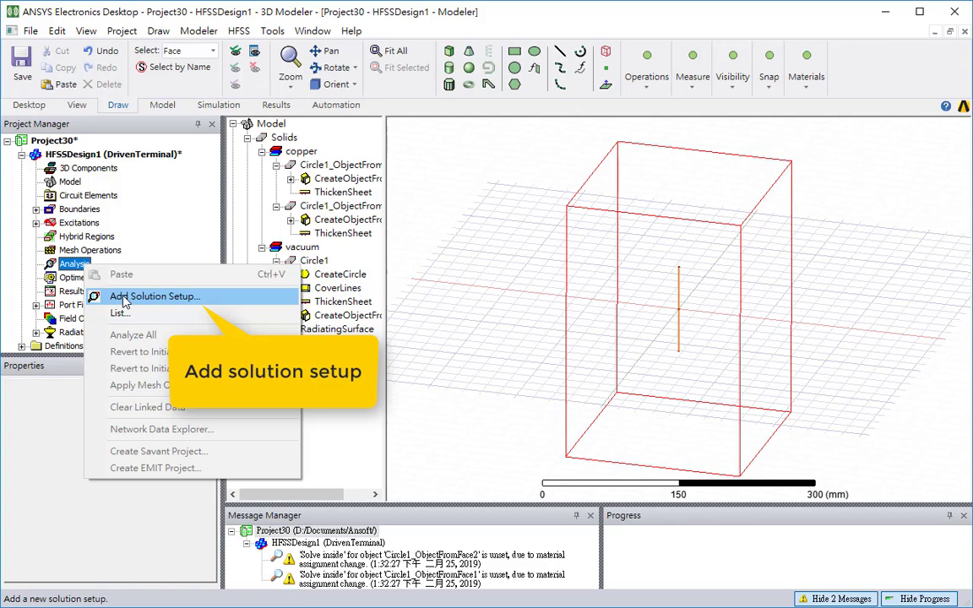
click(125, 302)
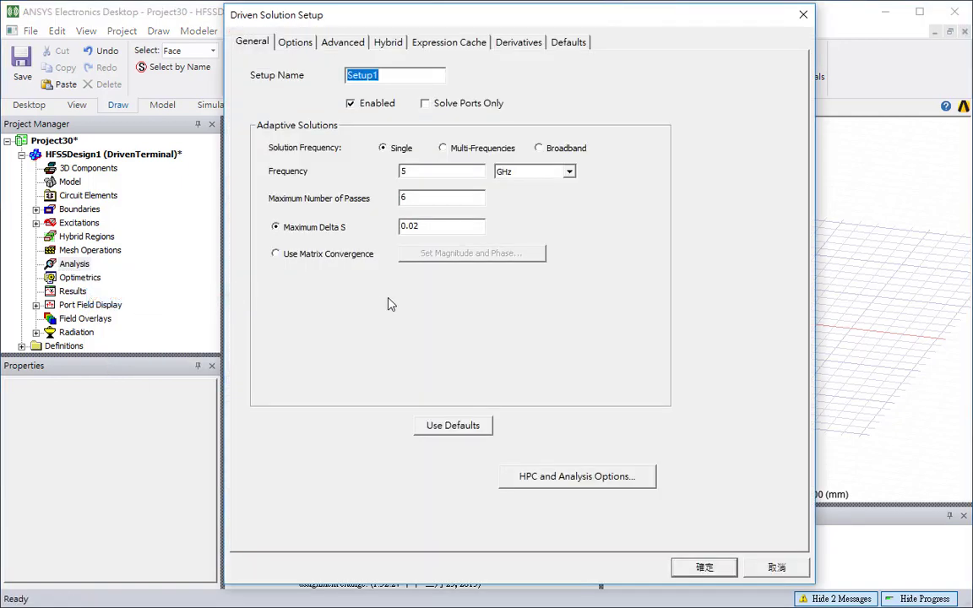
double_click(402, 172)
click(540, 150)
drag(453, 176, 334, 169)
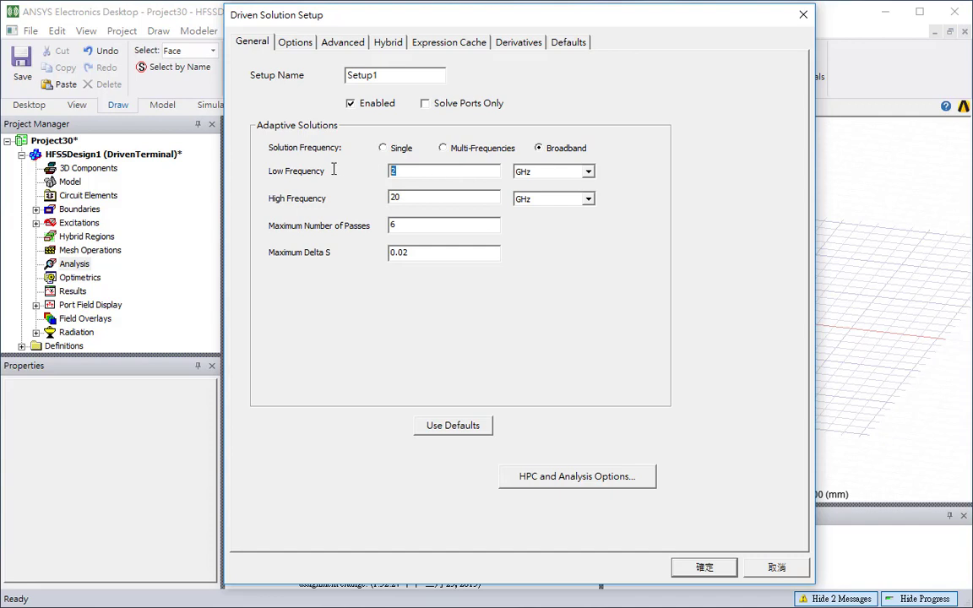
text(0.1)
key(Tab)
text(2)
Set the maximum number of passes to 10 and accept the setup with its interpolating sweep from 0.1 to 2 GHz
click(376, 222)
key(BackSpace)
text(10)
click(706, 569)
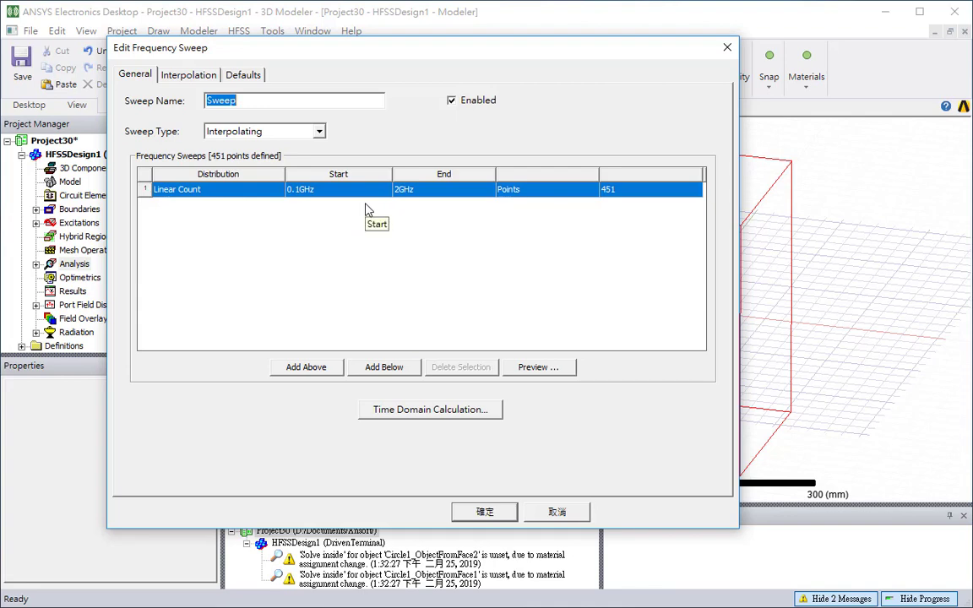
click(483, 512)
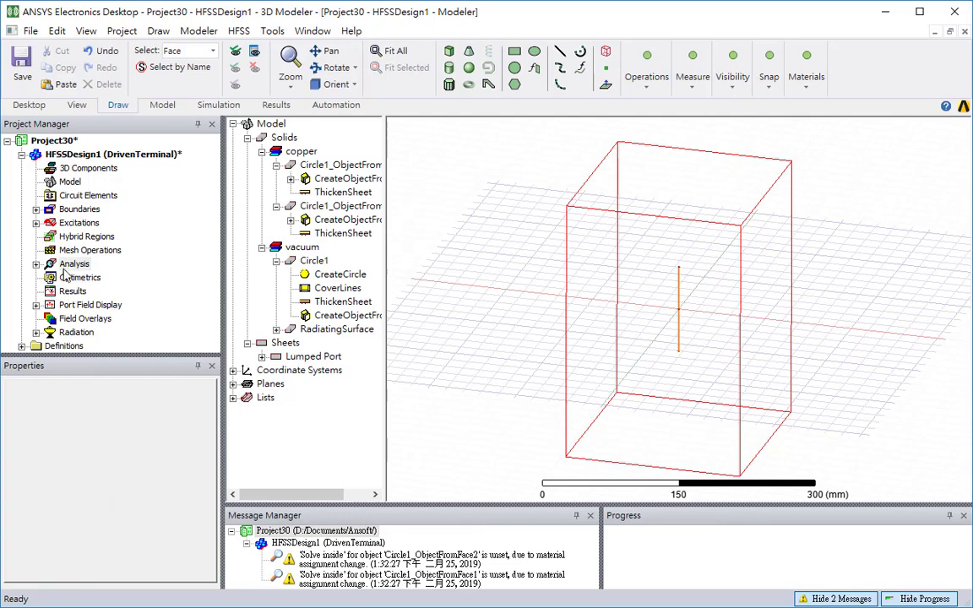
Run the validation check on the design and close its report
click(216, 105)
click(272, 68)
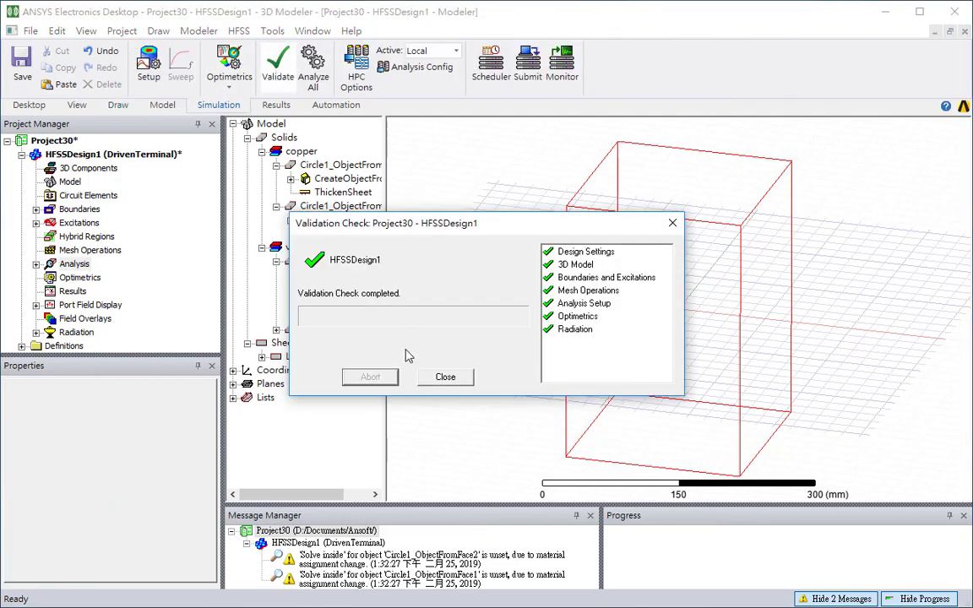
click(445, 379)
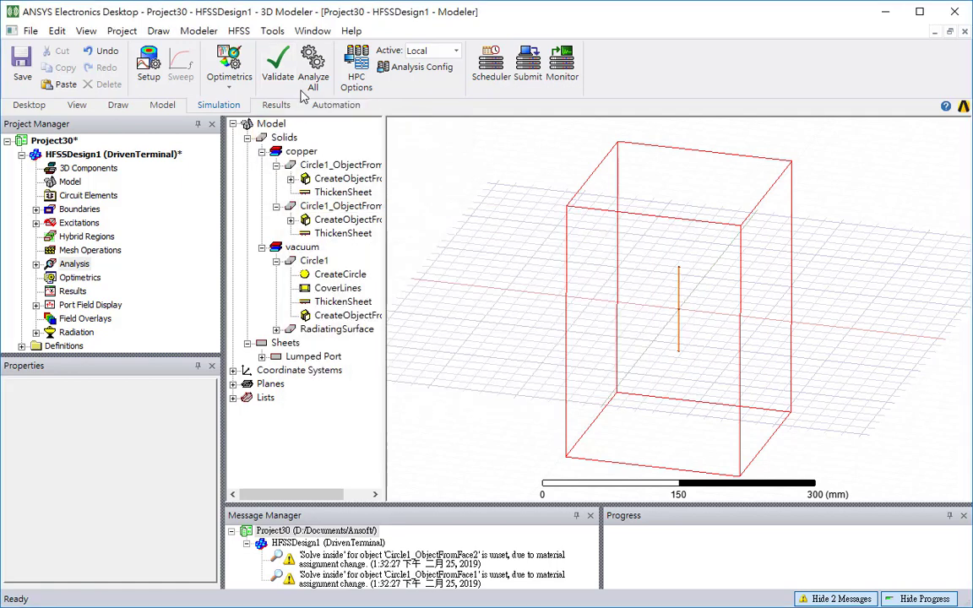
Analyze all setups, saving the project as dipole_demo
click(309, 78)
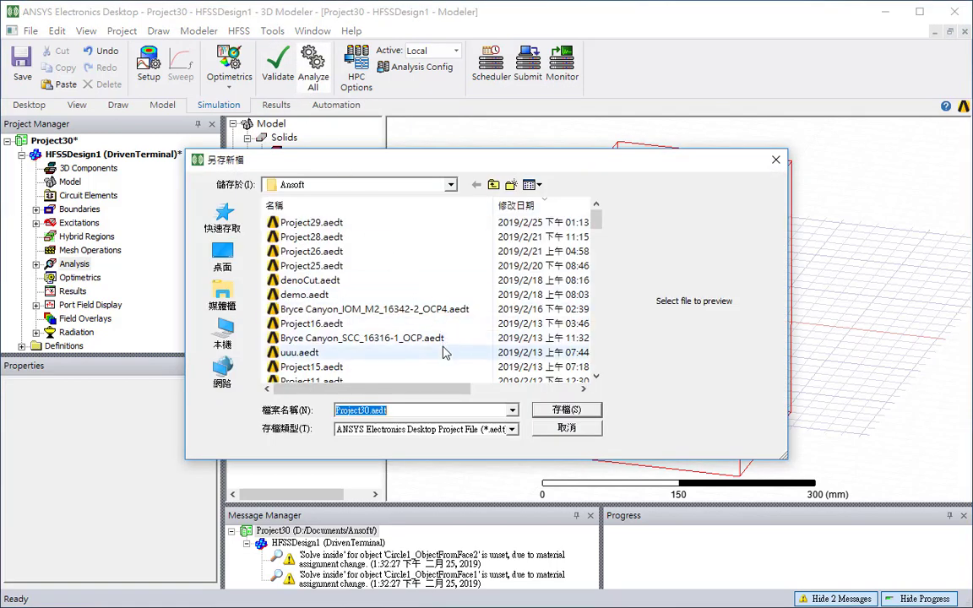
text(dipole_demo)
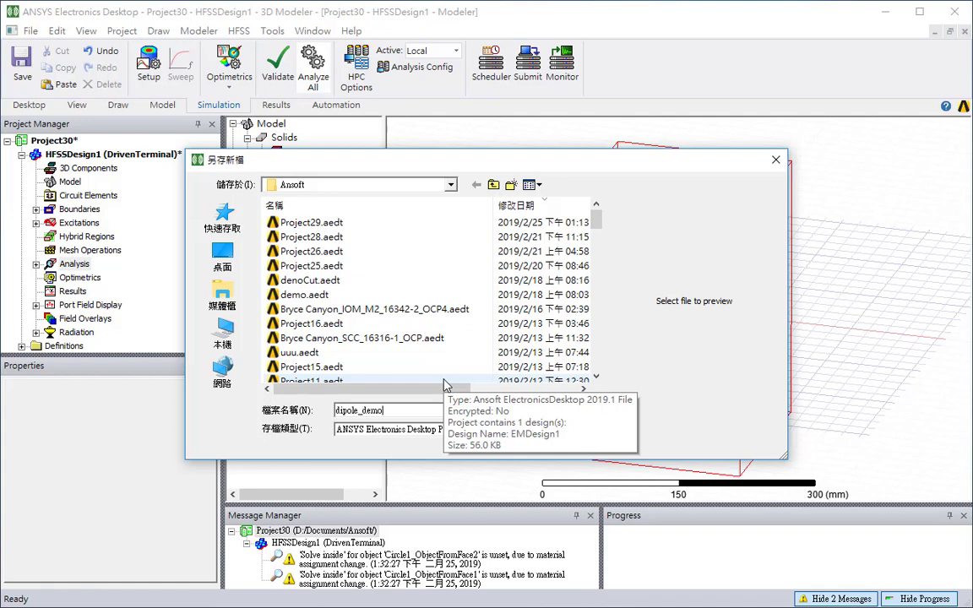
key(Return)
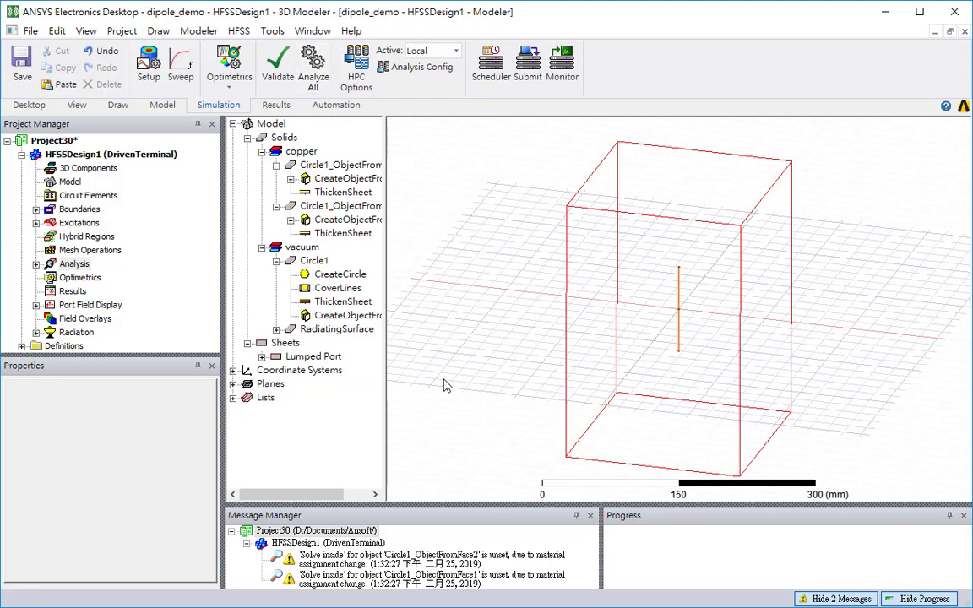
Examine the solution data of Setup1, including the convergence plot, matrix data and solver profile, and close it
click(276, 105)
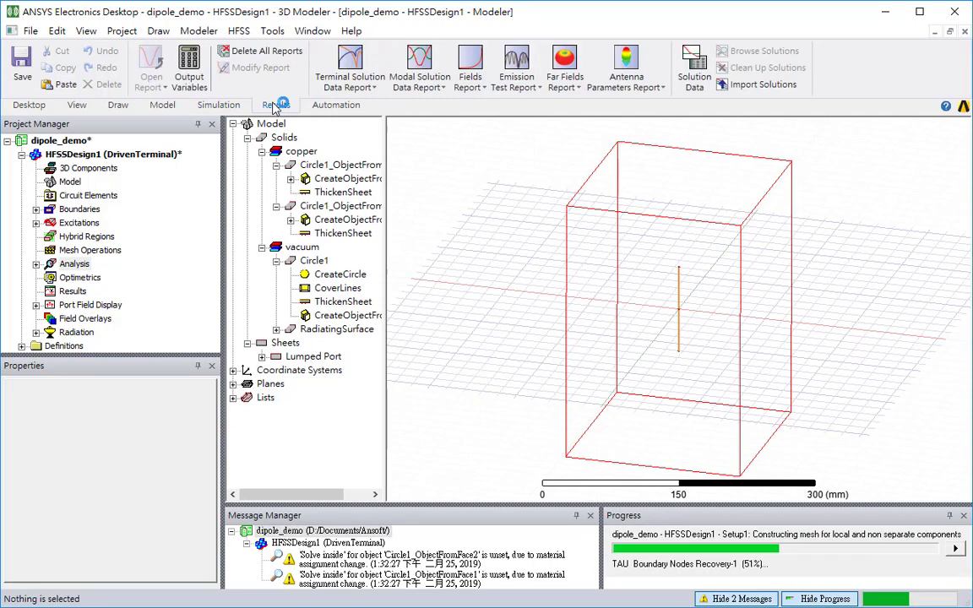
click(691, 63)
click(229, 157)
click(270, 293)
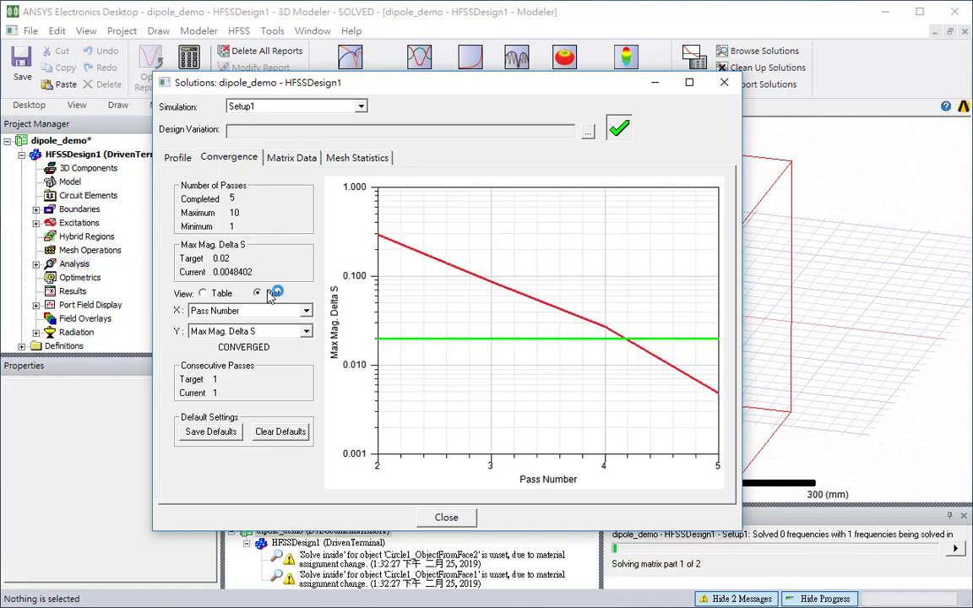
click(292, 158)
click(523, 106)
click(393, 138)
click(365, 196)
click(177, 158)
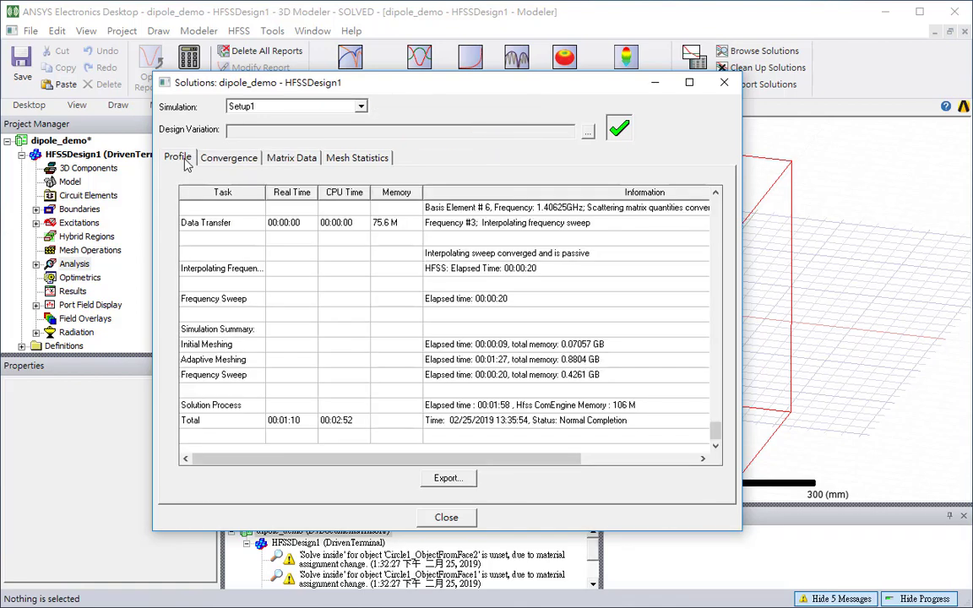
click(446, 518)
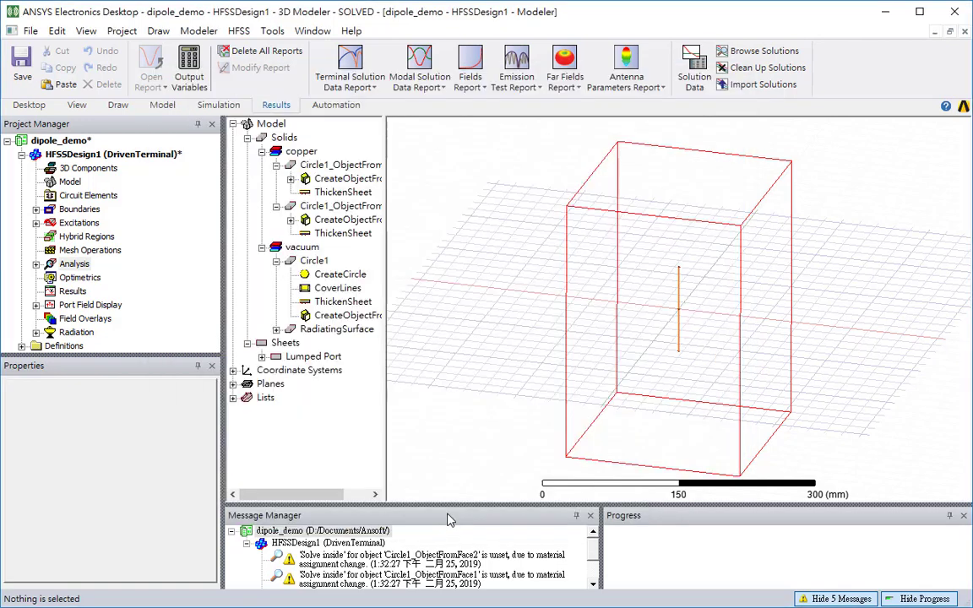
Create a 2D terminal solution report plotting dB(St(Rectangle1_T1,Rectangle1_T1)) against frequency for Setup1 : Sweep
click(366, 77)
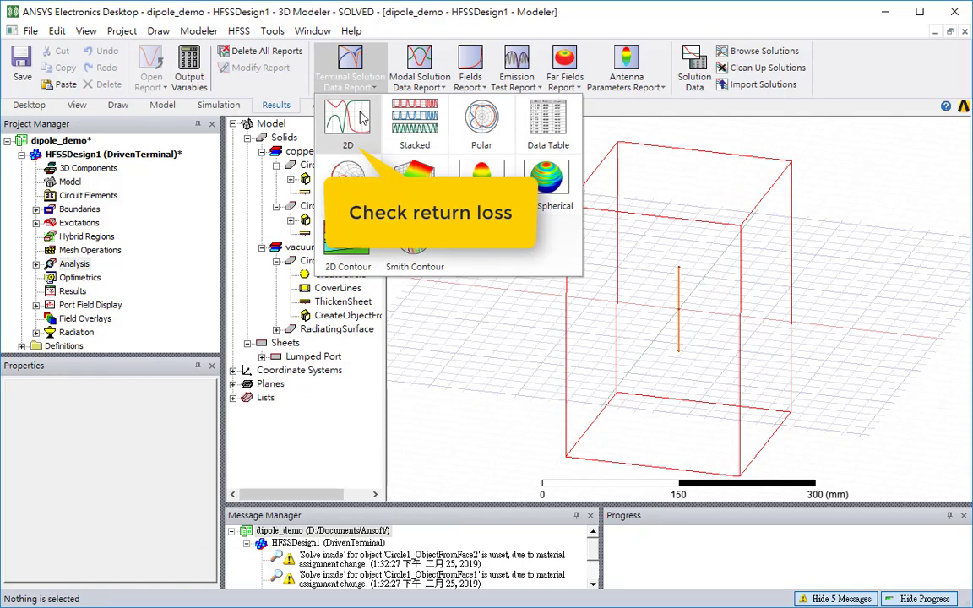
click(361, 118)
click(378, 517)
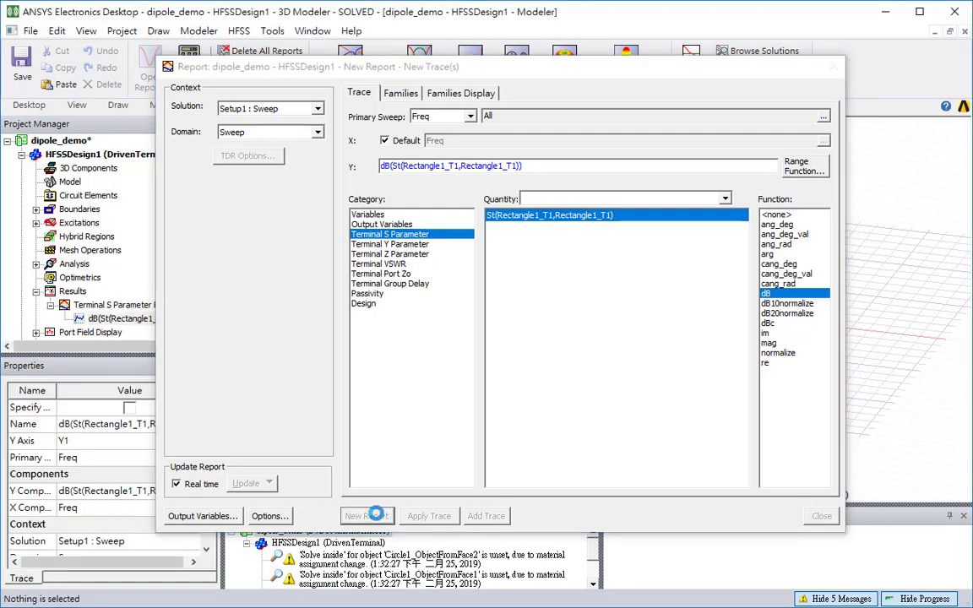
click(835, 67)
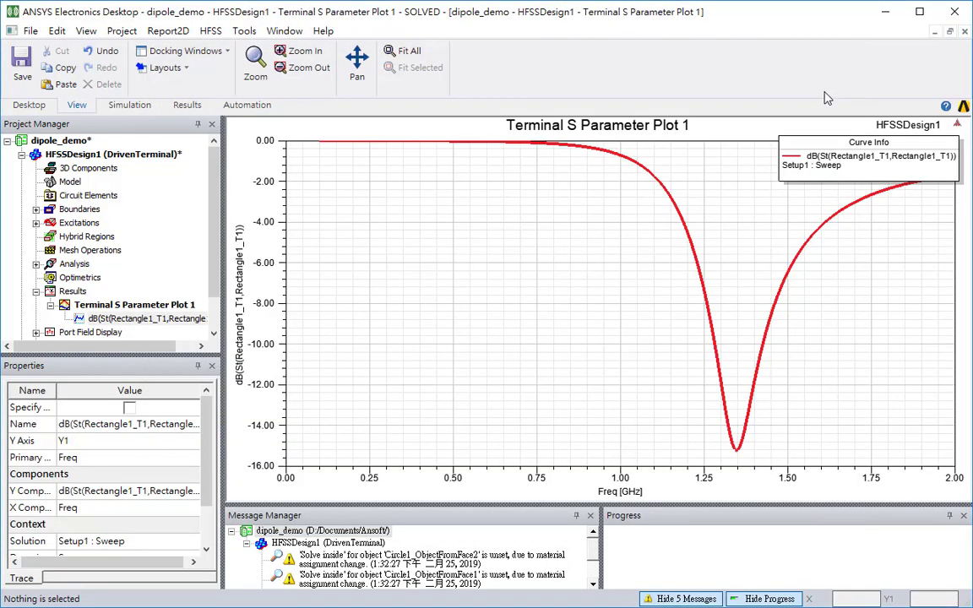
Add an X marker to the return loss plot and place it at the curve's minimum, at about 1.35 GHz
right_click(592, 263)
mouse_move(729, 266)
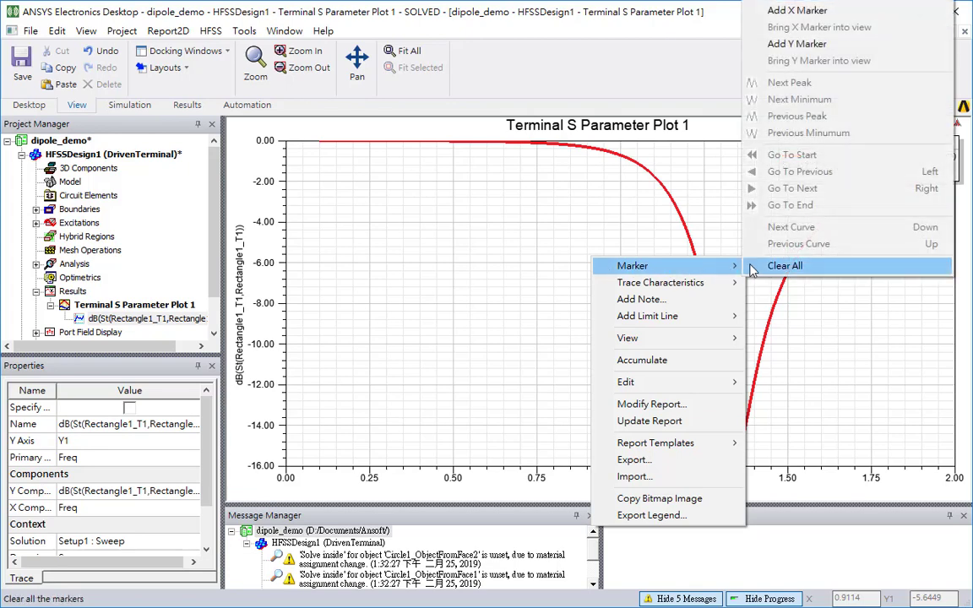
click(797, 10)
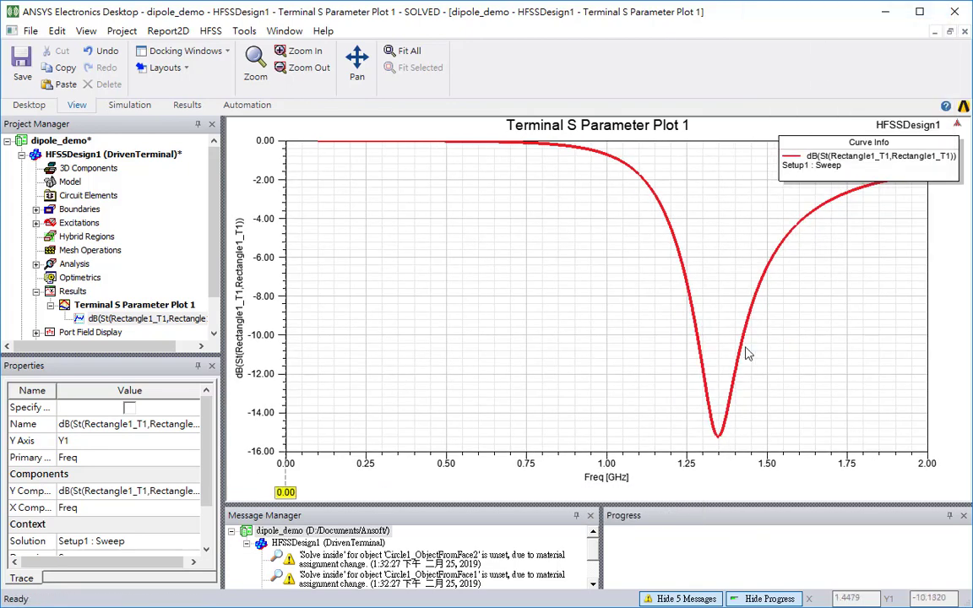
drag(285, 492, 719, 491)
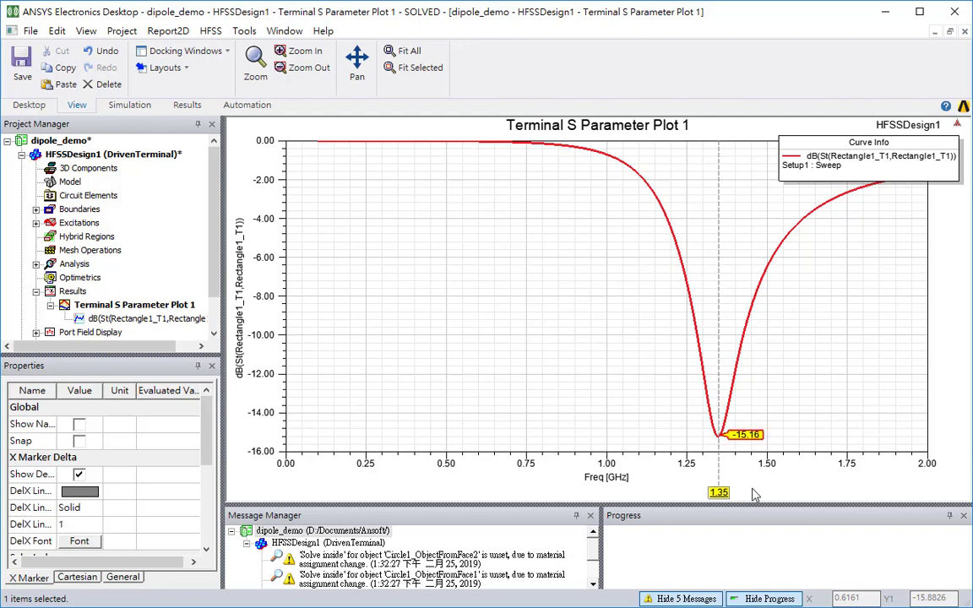
click(757, 492)
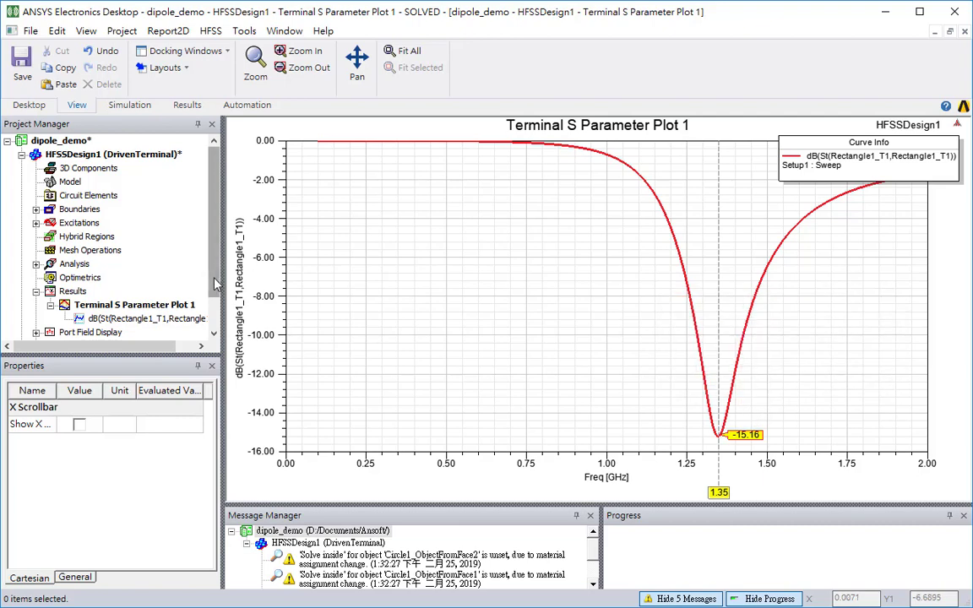
Start adding a second frequency sweep to Setup1 of the dipole design
scroll(211, 313, down, 1)
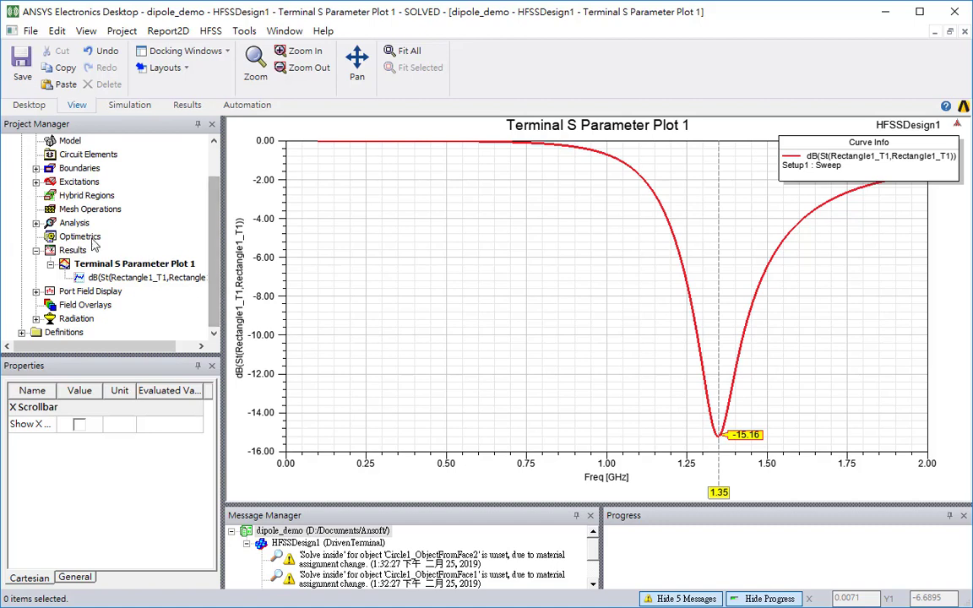
click(36, 223)
click(51, 237)
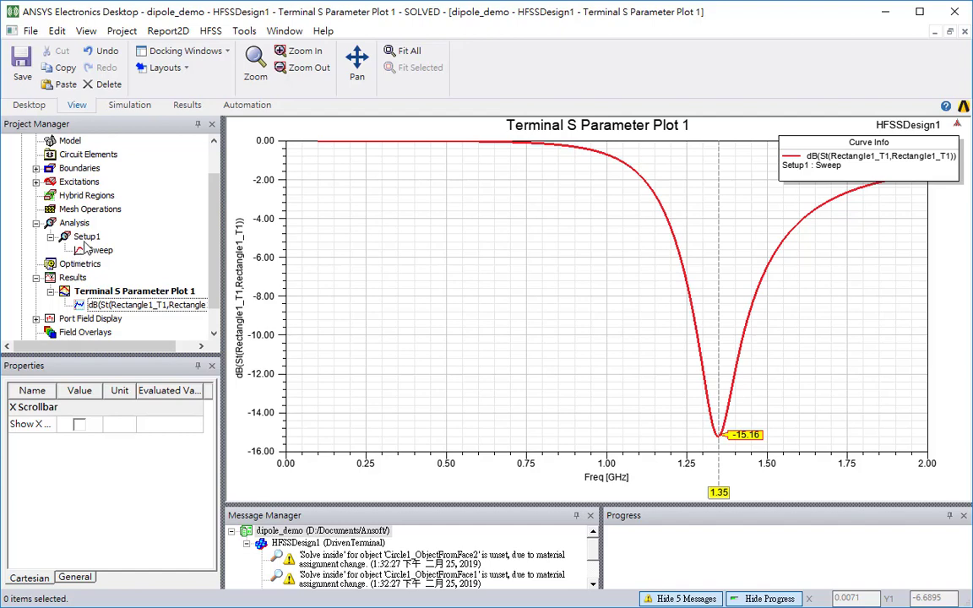
right_click(85, 238)
click(135, 139)
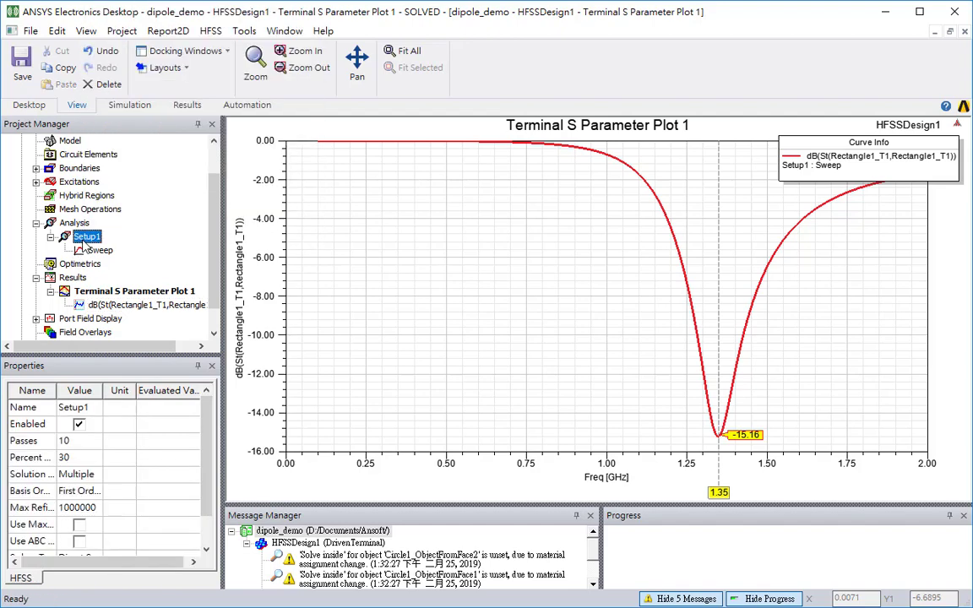
click(129, 105)
click(163, 61)
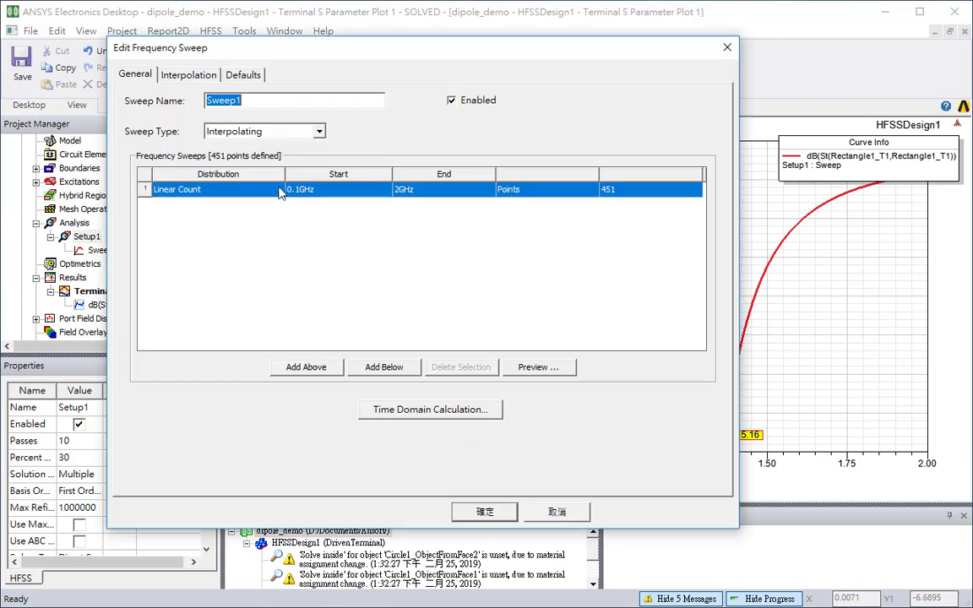
Set the new sweep's type to Discrete and enable saving 3D fields at all frequencies
click(320, 133)
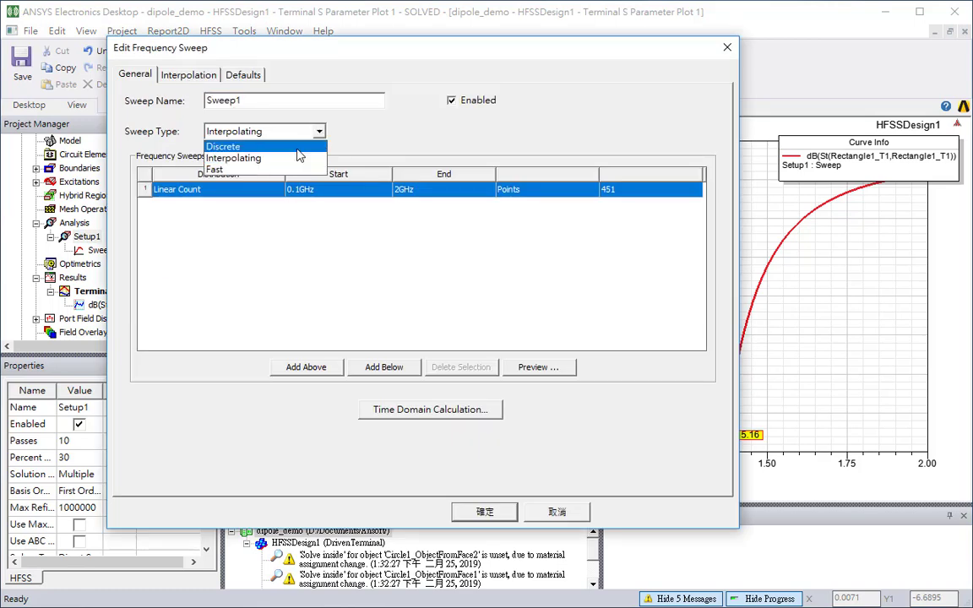
click(256, 147)
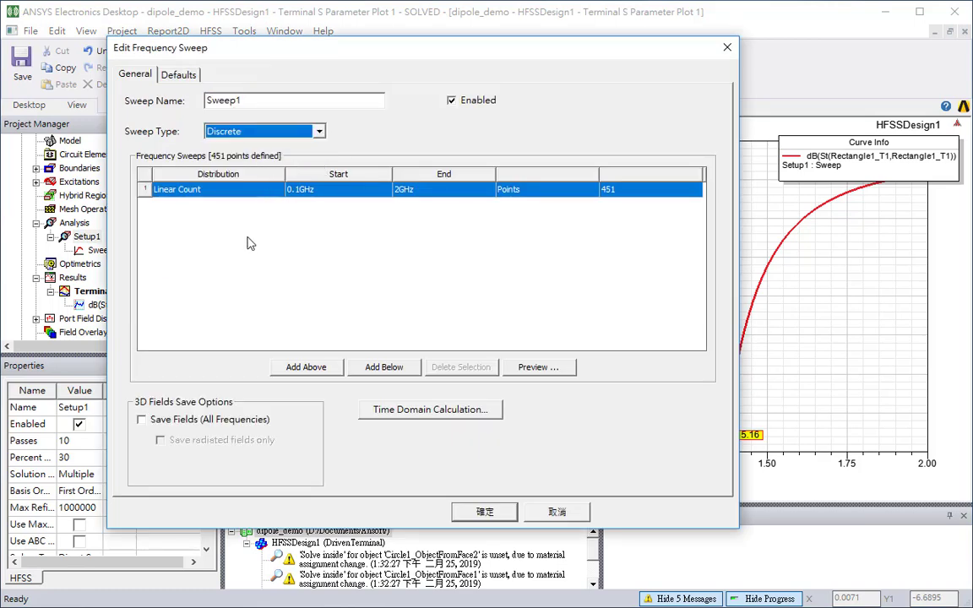
click(207, 421)
Set the distribution of the new sweep's frequency range to Linear Step and reopen the distribution choices
click(250, 188)
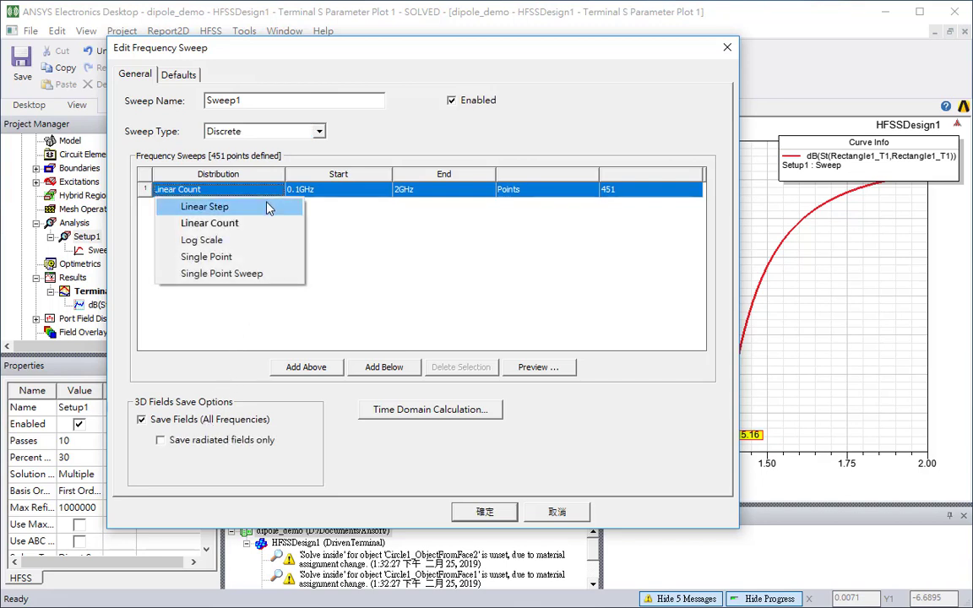
click(269, 207)
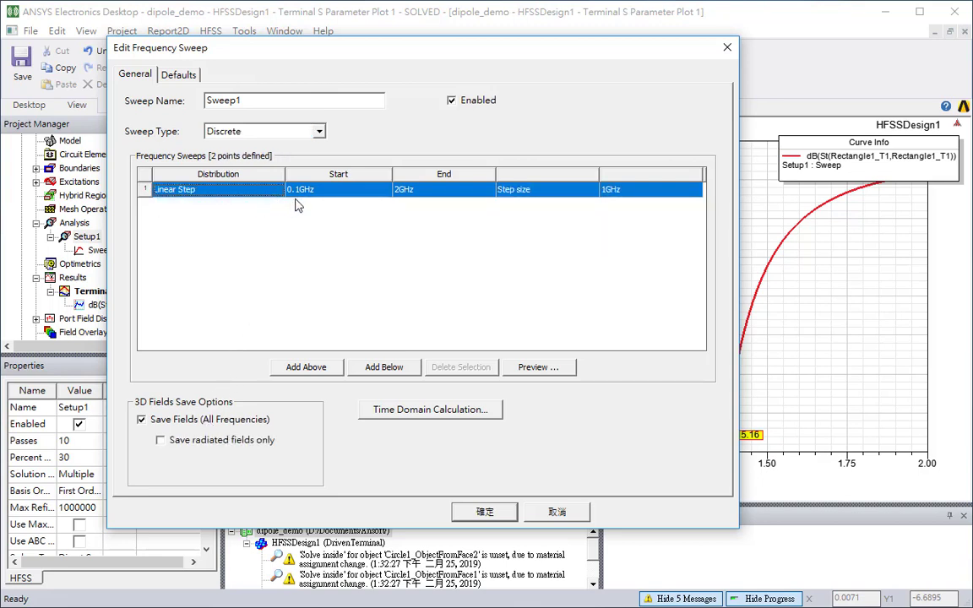
click(269, 193)
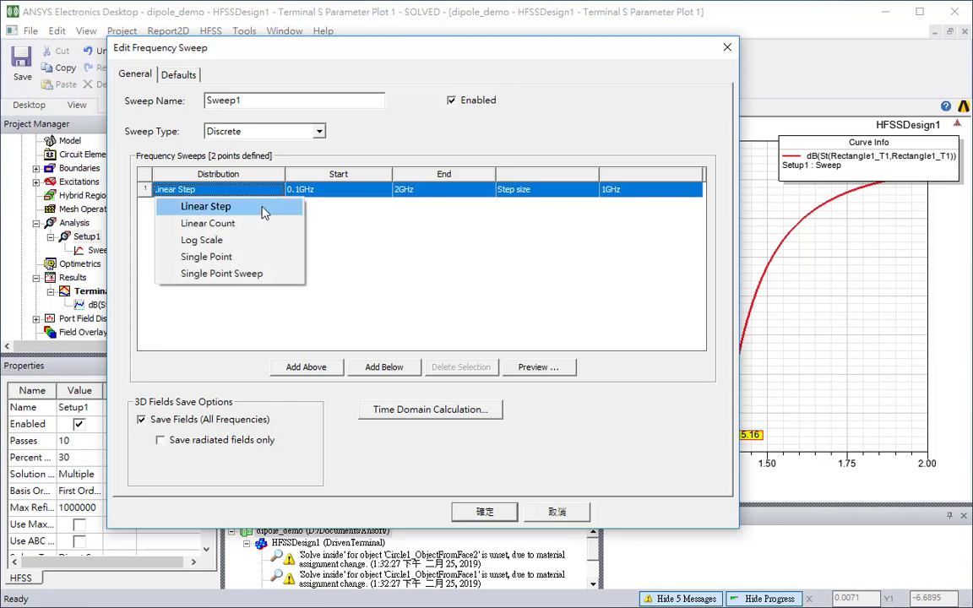